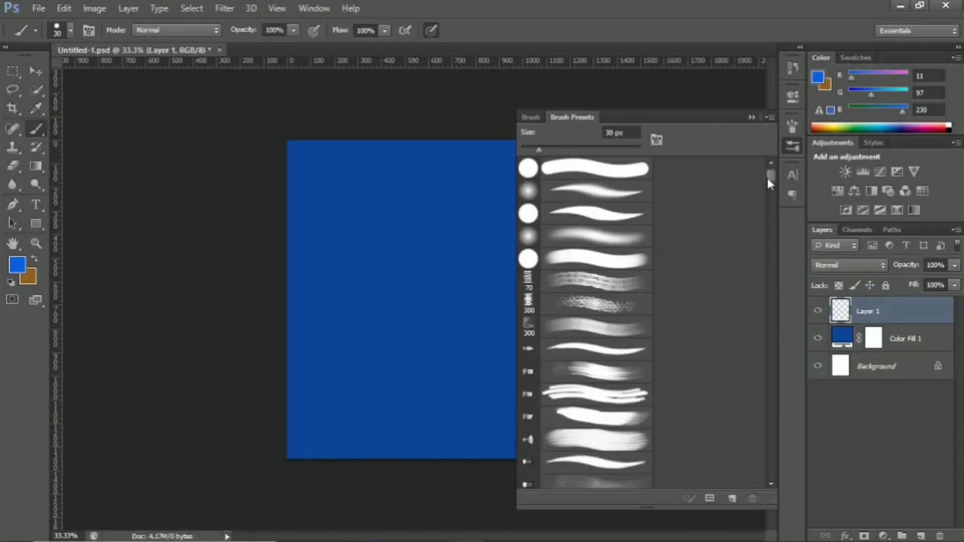
- Paint a soft light-blue glow in the centre of the blue canvas with a soft round brush
{"action": "left_click_drag", "start_coordinate": [768, 173], "coordinate": [778, 263]}
{"action": "left_click", "coordinate": [752, 117]}
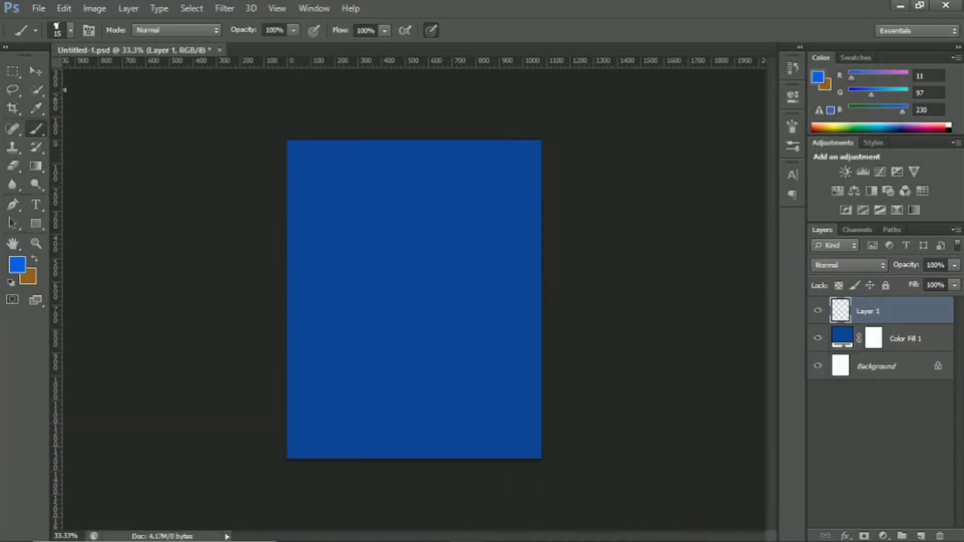
{"action": "left_click", "coordinate": [70, 30]}
{"action": "left_click", "coordinate": [415, 295]}
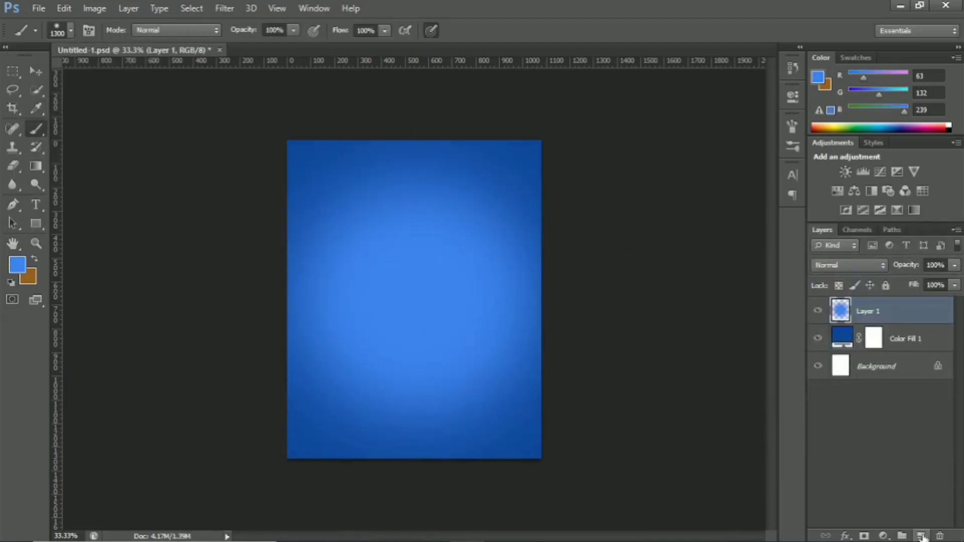
- Add a Multiply layer and darken the canvas edges into a vignette
{"action": "left_click", "coordinate": [853, 265]}
{"action": "left_click", "coordinate": [829, 276]}
{"action": "left_click_drag", "start_coordinate": [215, 183], "coordinate": [267, 398]}
- Paint dark navy along the whale's back and lower jaw, darkening the corners too
{"action": "key", "text": "ctrl+z"}
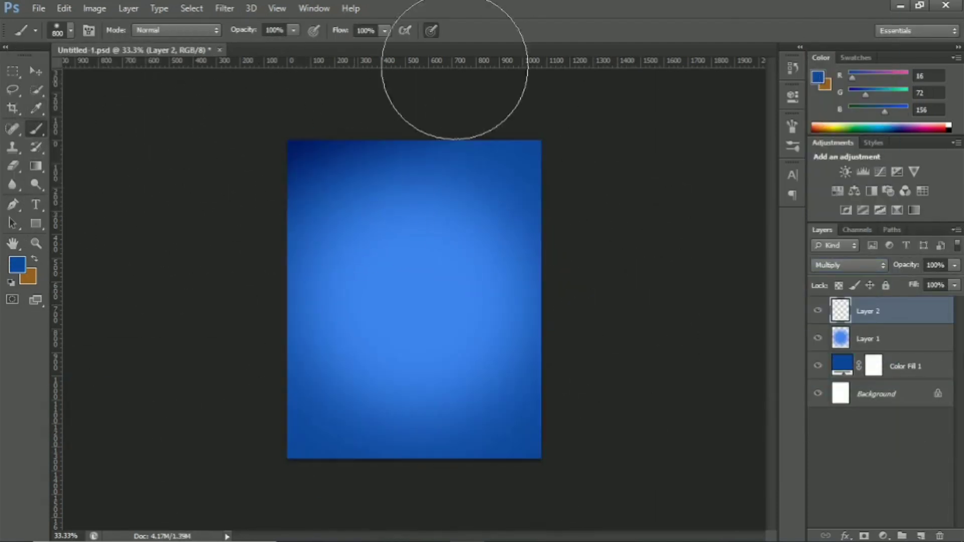
{"action": "left_click_drag", "start_coordinate": [452, 76], "coordinate": [402, 68]}
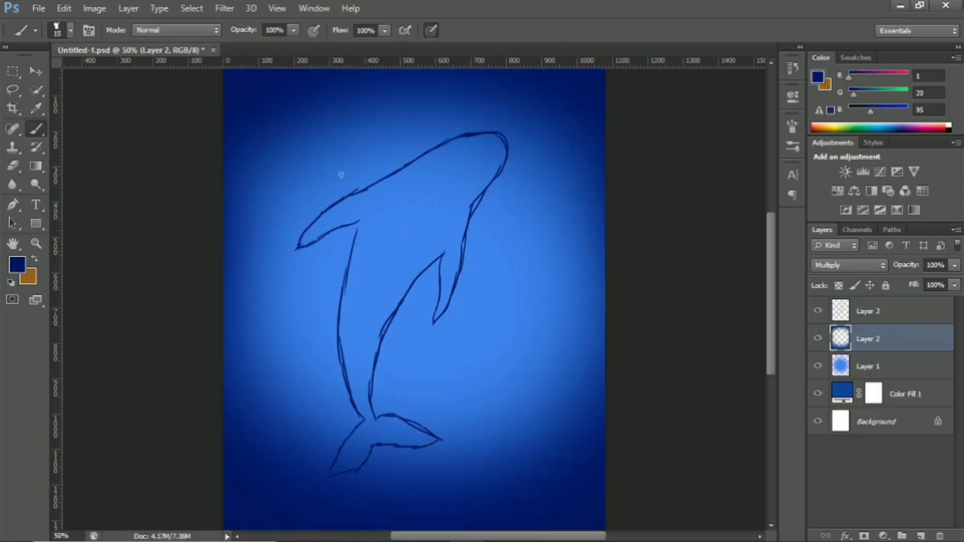
{"action": "left_click_drag", "start_coordinate": [361, 206], "coordinate": [459, 156]}
{"action": "key", "text": "ctrl+plus"}
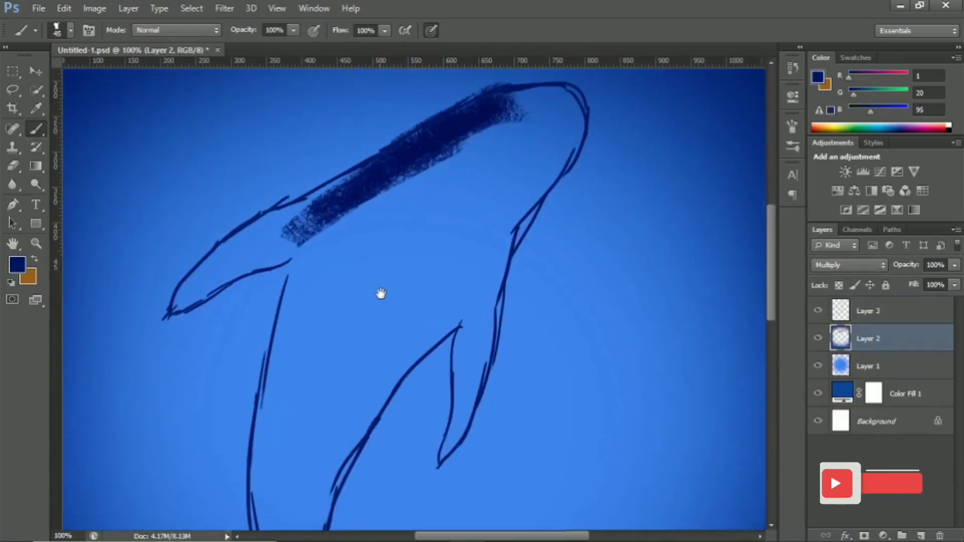
{"action": "left_click_drag", "start_coordinate": [454, 237], "coordinate": [310, 160]}
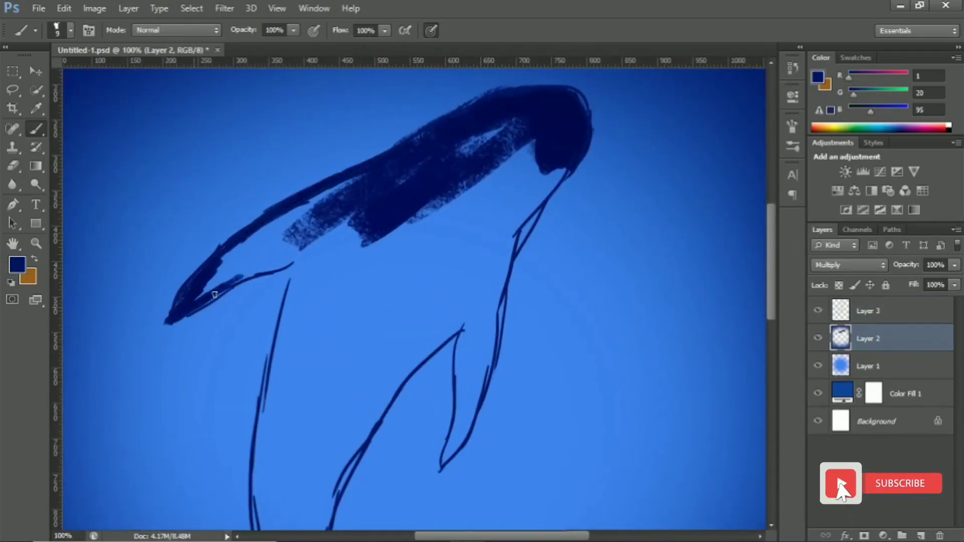
{"action": "left_click_drag", "start_coordinate": [214, 295], "coordinate": [187, 295]}
- Fill the whale's head, body, belly and flipper with broad dark navy strokes
{"action": "key", "text": "bracketright"}
{"action": "key", "text": "bracketright"}
{"action": "key", "text": "bracketright"}
{"action": "mouse_move", "coordinate": [290, 251]}
{"action": "left_mouse_down"}
{"action": "mouse_move", "coordinate": [501, 135]}
{"action": "mouse_move", "coordinate": [524, 92]}
{"action": "left_mouse_up"}
{"action": "left_click_drag", "start_coordinate": [537, 177], "coordinate": [569, 137]}
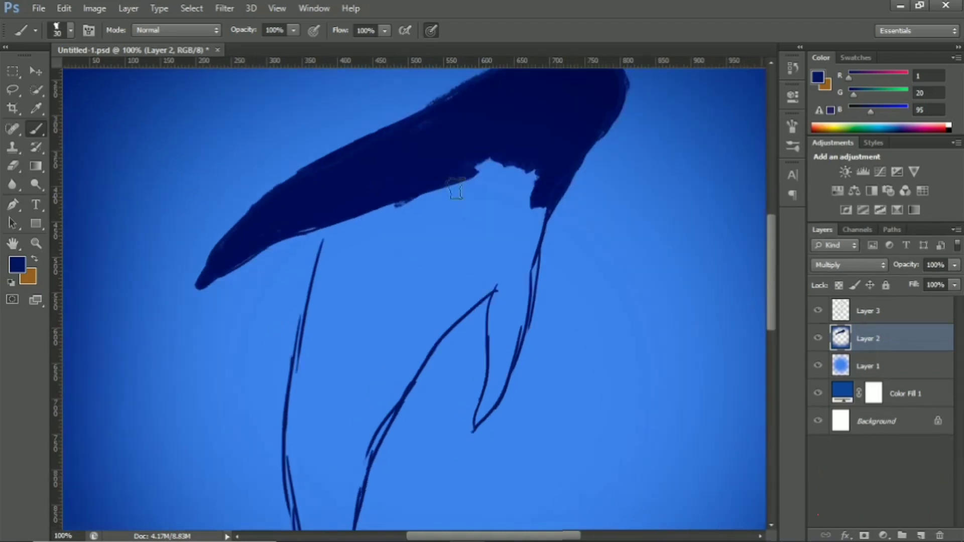
{"action": "mouse_move", "coordinate": [522, 236]}
{"action": "left_mouse_down"}
{"action": "mouse_move", "coordinate": [397, 281]}
{"action": "mouse_move", "coordinate": [517, 326]}
{"action": "left_mouse_up"}
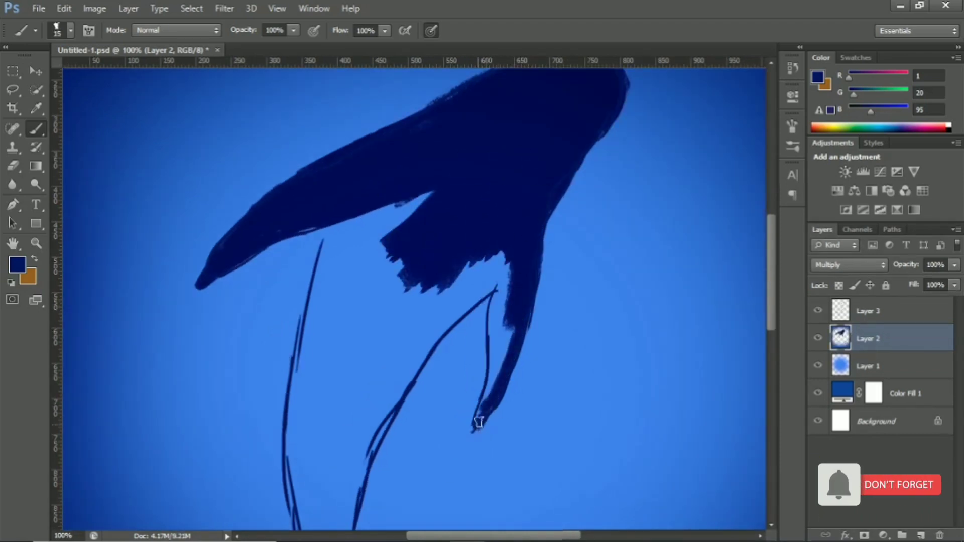
{"action": "left_click_drag", "start_coordinate": [479, 422], "coordinate": [504, 338]}
{"action": "left_click_drag", "start_coordinate": [324, 249], "coordinate": [402, 233]}
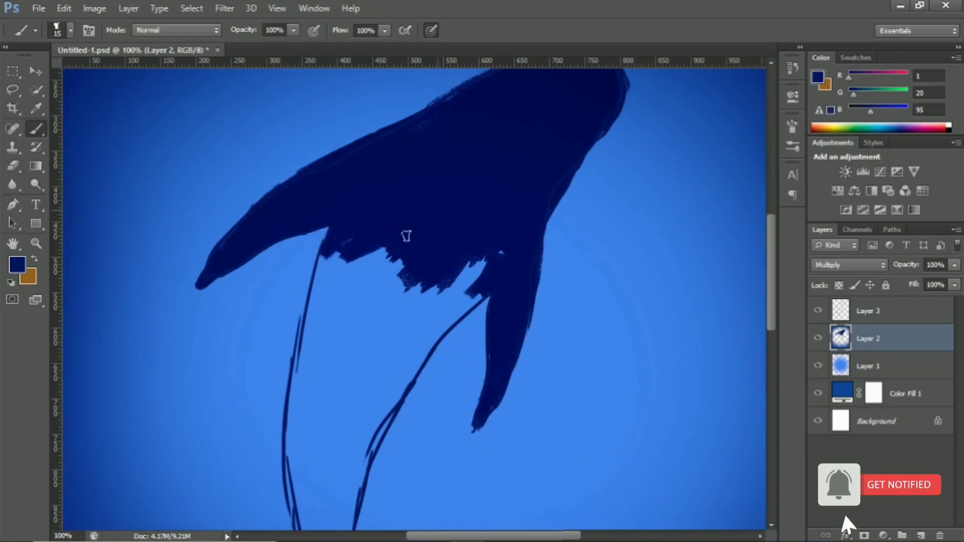
{"action": "left_click_drag", "start_coordinate": [477, 311], "coordinate": [346, 249]}
{"action": "mouse_move", "coordinate": [339, 236]}
{"action": "left_mouse_down"}
{"action": "mouse_move", "coordinate": [377, 166]}
{"action": "mouse_move", "coordinate": [434, 278]}
{"action": "left_mouse_up"}
- Paint dark navy along the whale's left edge and underside with a larger brush
{"action": "key", "text": "ctrl+minus"}
{"action": "key", "text": "ctrl+minus"}
{"action": "key", "text": "ctrl+minus"}
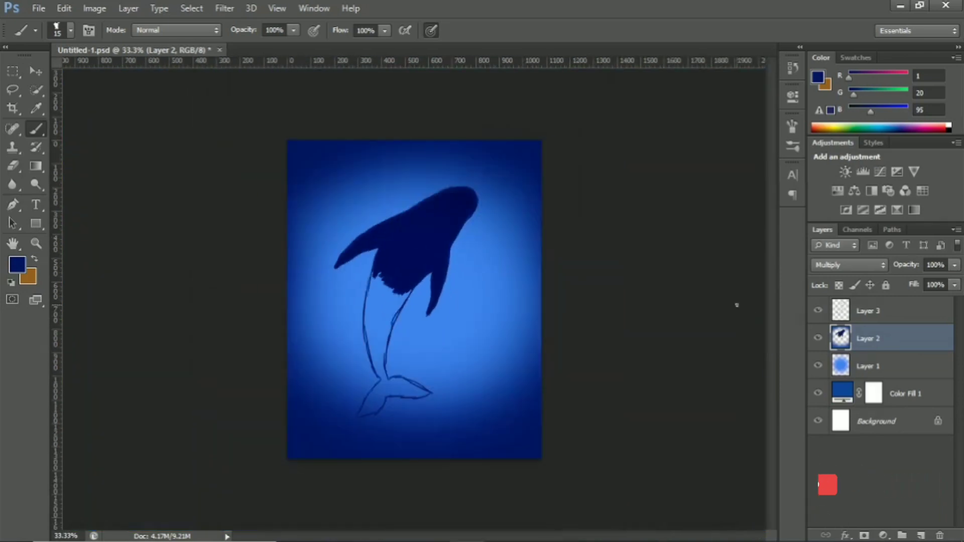
{"action": "key", "text": "ctrl+plus"}
{"action": "key", "text": "ctrl+plus"}
{"action": "key", "text": "ctrl+plus"}
{"action": "mouse_move", "coordinate": [263, 226]}
{"action": "left_mouse_down"}
{"action": "mouse_move", "coordinate": [239, 296]}
{"action": "mouse_move", "coordinate": [312, 215]}
{"action": "mouse_move", "coordinate": [527, 236]}
{"action": "left_mouse_up"}
{"action": "key", "text": "bracketright"}
{"action": "key", "text": "bracketright"}
{"action": "key", "text": "bracketright"}
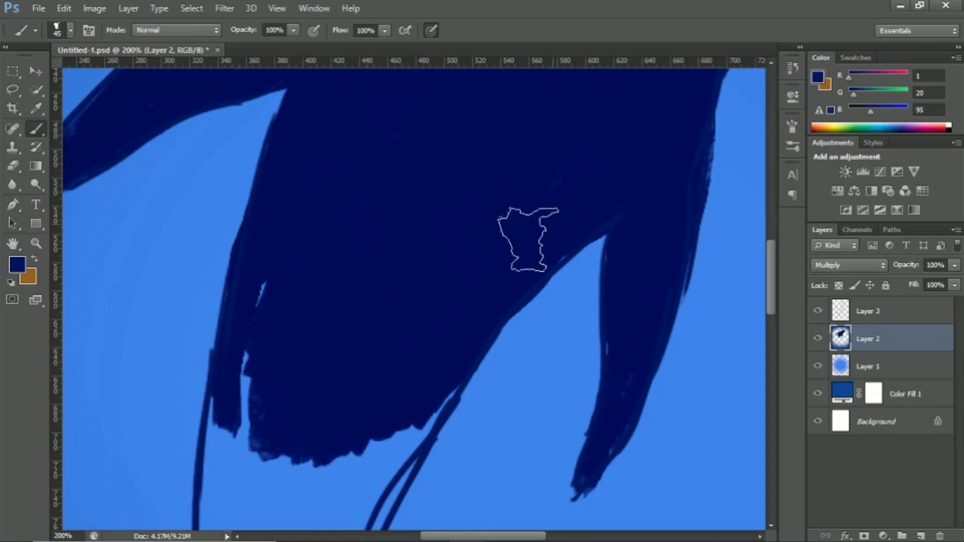
{"action": "scroll", "coordinate": [527, 237], "scroll_direction": "down", "scroll_amount": 5}
{"action": "left_click_drag", "start_coordinate": [517, 119], "coordinate": [308, 188]}
{"action": "scroll", "coordinate": [309, 188], "scroll_direction": "down", "scroll_amount": 5}
- Fill the tail and the gap between body and fin with a smaller brush
{"action": "key", "text": "bracketleft"}
{"action": "key", "text": "bracketleft"}
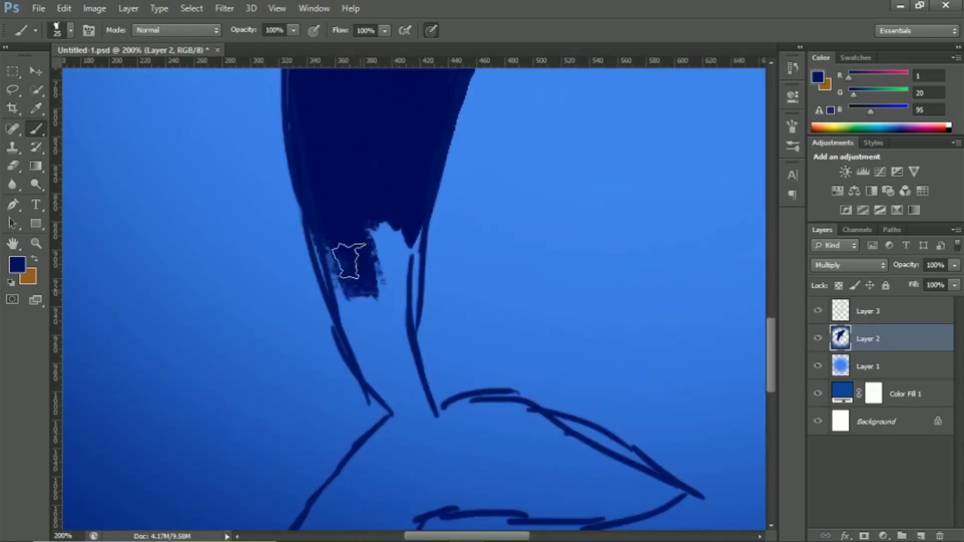
{"action": "left_click_drag", "start_coordinate": [344, 258], "coordinate": [415, 420]}
{"action": "scroll", "coordinate": [415, 420], "scroll_direction": "down", "scroll_amount": 1}
{"action": "mouse_move", "coordinate": [394, 307]}
{"action": "left_mouse_down"}
{"action": "mouse_move", "coordinate": [609, 381]}
{"action": "mouse_move", "coordinate": [372, 417]}
{"action": "left_mouse_up"}
{"action": "scroll", "coordinate": [372, 417], "scroll_direction": "down", "scroll_amount": 5}
{"action": "left_click_drag", "start_coordinate": [383, 189], "coordinate": [296, 296]}
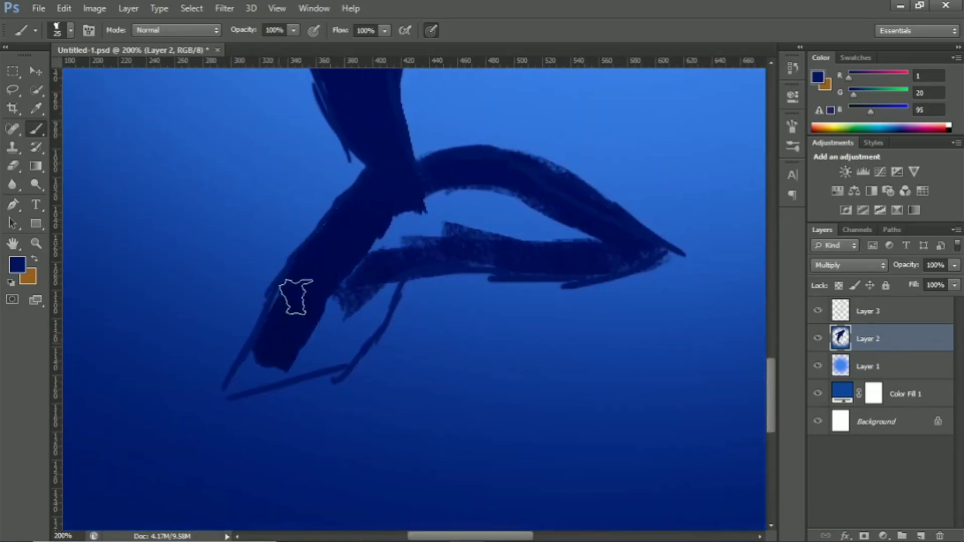
{"action": "left_click_drag", "start_coordinate": [285, 386], "coordinate": [352, 353]}
- Close the last gap in the dark fill and paint a lighter blue stroke down the body
{"action": "key", "text": "bracketright"}
{"action": "key", "text": "bracketright"}
{"action": "left_click_drag", "start_coordinate": [340, 308], "coordinate": [584, 251]}
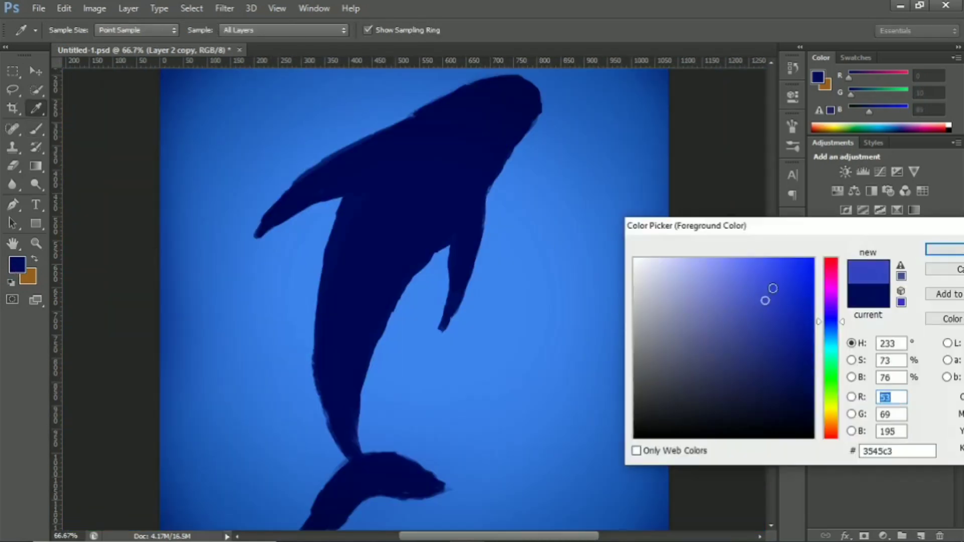
{"action": "mouse_move", "coordinate": [354, 251]}
{"action": "left_mouse_down"}
{"action": "mouse_move", "coordinate": [387, 208]}
{"action": "mouse_move", "coordinate": [458, 179]}
{"action": "mouse_move", "coordinate": [347, 393]}
{"action": "left_mouse_up"}
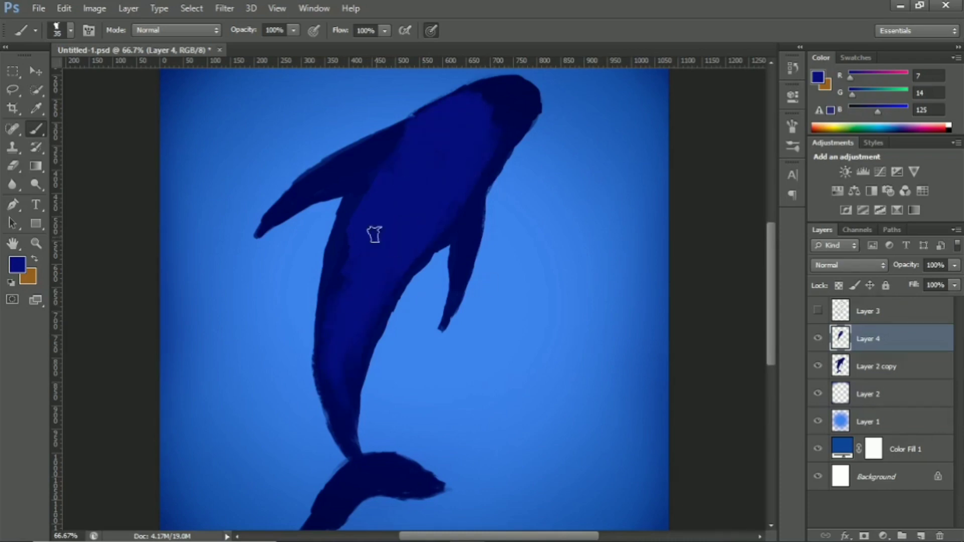
{"action": "left_click_drag", "start_coordinate": [396, 150], "coordinate": [350, 337]}
- Sample the body's navy and clip the shading layer to the whale shape
{"action": "left_click", "coordinate": [326, 343], "text": "alt"}
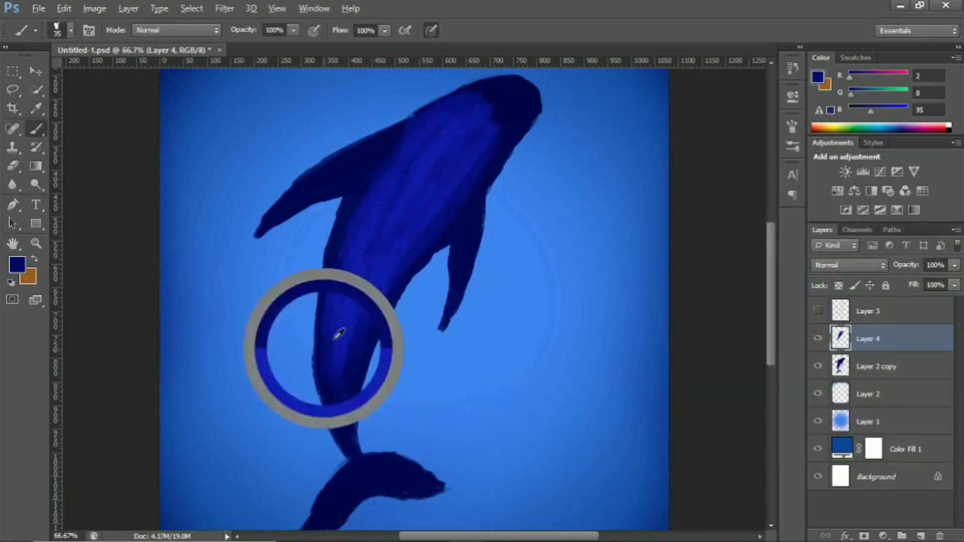
{"action": "key", "text": "bracketright"}
{"action": "key", "text": "bracketright"}
{"action": "key", "text": "bracketright"}
{"action": "key", "text": "ctrl+minus"}
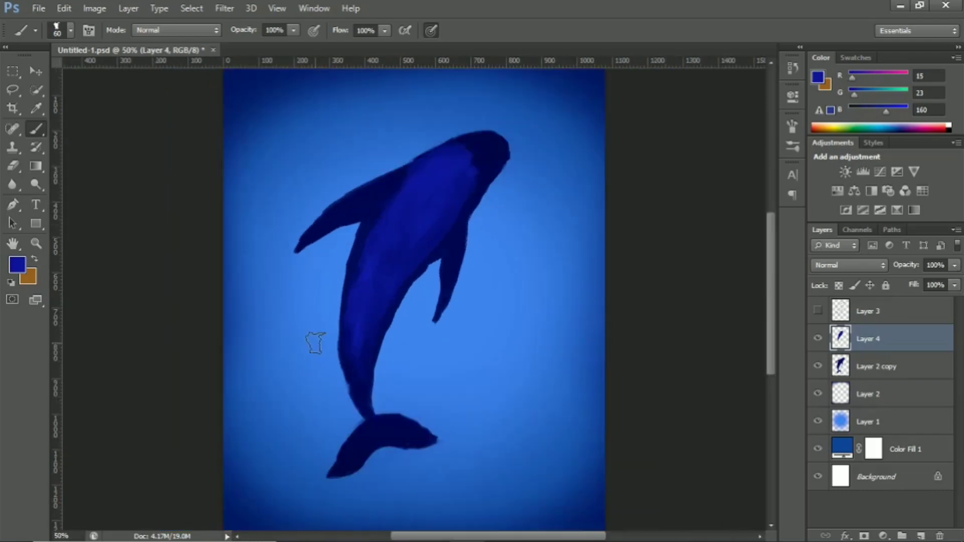
{"action": "key", "text": "ctrl+plus"}
{"action": "key", "text": "ctrl+alt+g"}
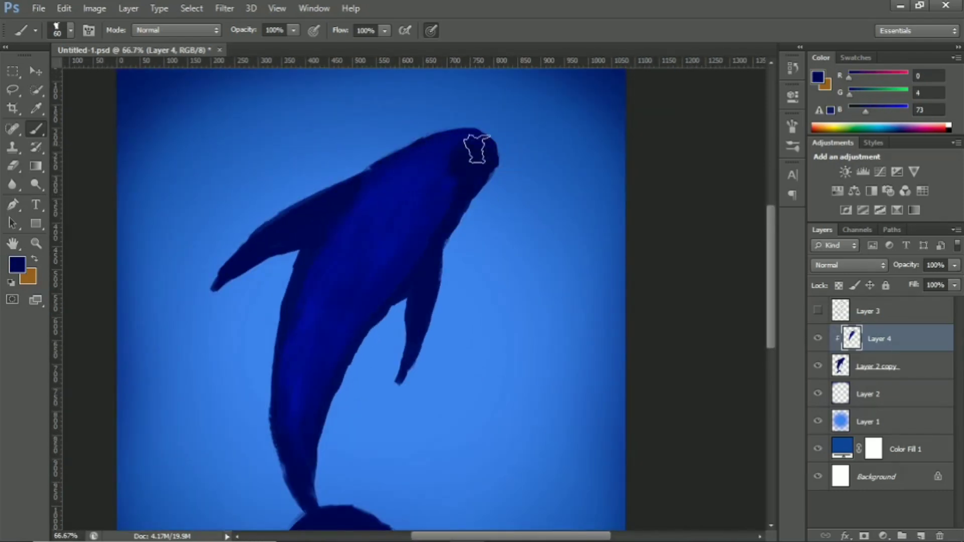
- Add a second clipped shading layer and sample darker navy tones from the whale's edge and tail
{"action": "key", "text": "ctrl+alt+shift+n"}
{"action": "left_click", "coordinate": [404, 198], "text": "alt"}
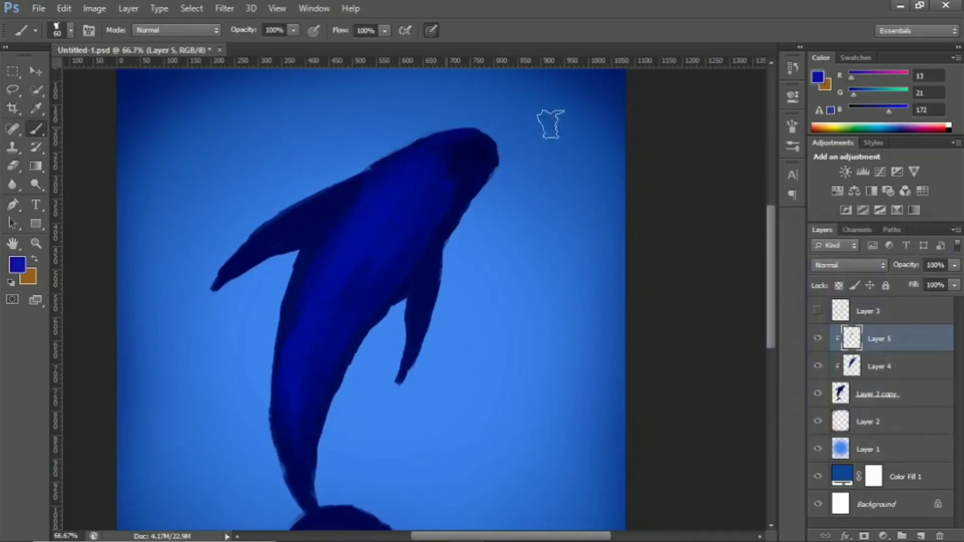
{"action": "left_click", "coordinate": [445, 262], "text": "alt"}
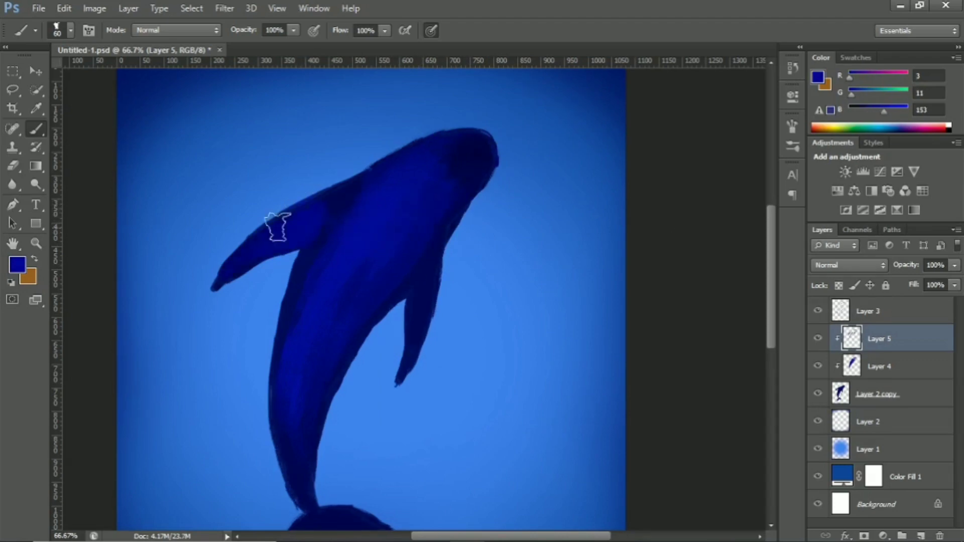
{"action": "left_click_drag", "start_coordinate": [125, 257], "coordinate": [330, 214]}
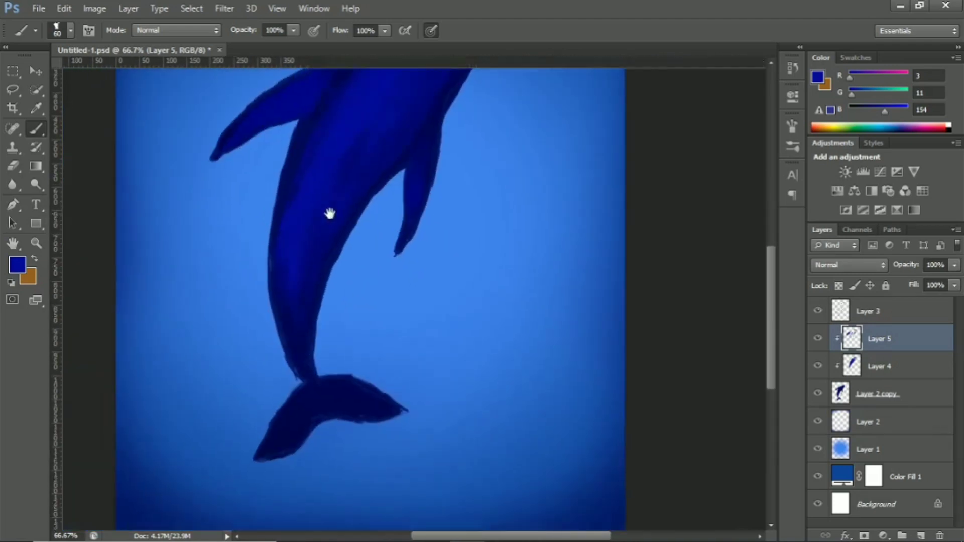
{"action": "left_click", "coordinate": [285, 235], "text": "alt"}
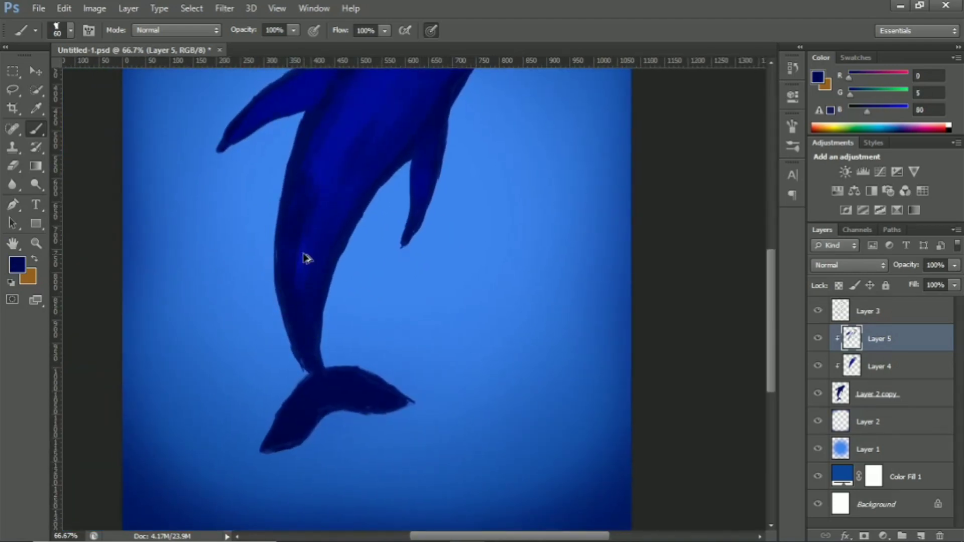
{"action": "key", "text": "ctrl+minus"}
{"action": "key", "text": "ctrl+plus"}
{"action": "key", "text": "ctrl+plus"}
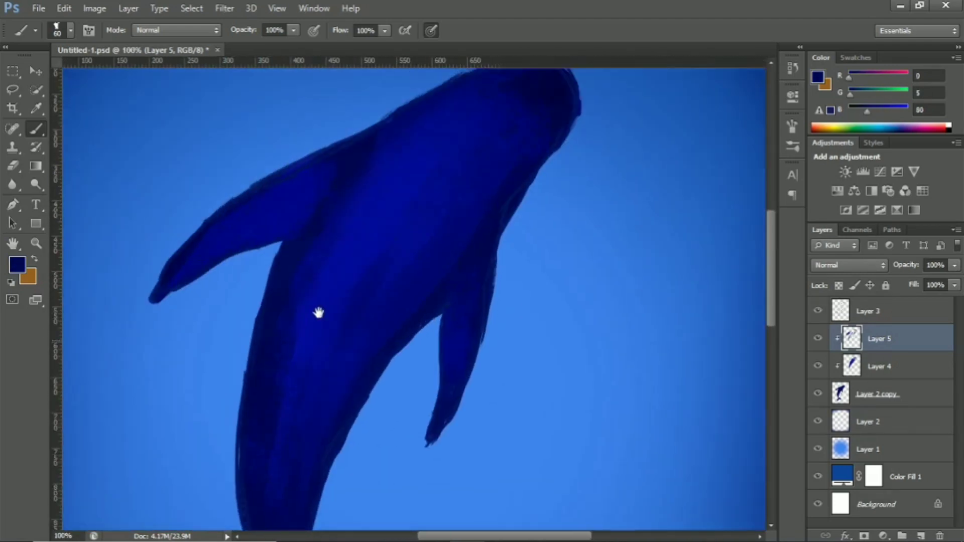
{"action": "key", "text": "alt+bracketleft"}
{"action": "key", "text": "alt+bracketleft"}
- Paint fine textured dark-blue shading on Layer 6 with a smaller brush
{"action": "scroll", "coordinate": [496, 147], "scroll_direction": "up", "scroll_amount": 2}
{"action": "scroll", "coordinate": [286, 231], "scroll_direction": "down", "scroll_amount": 2}
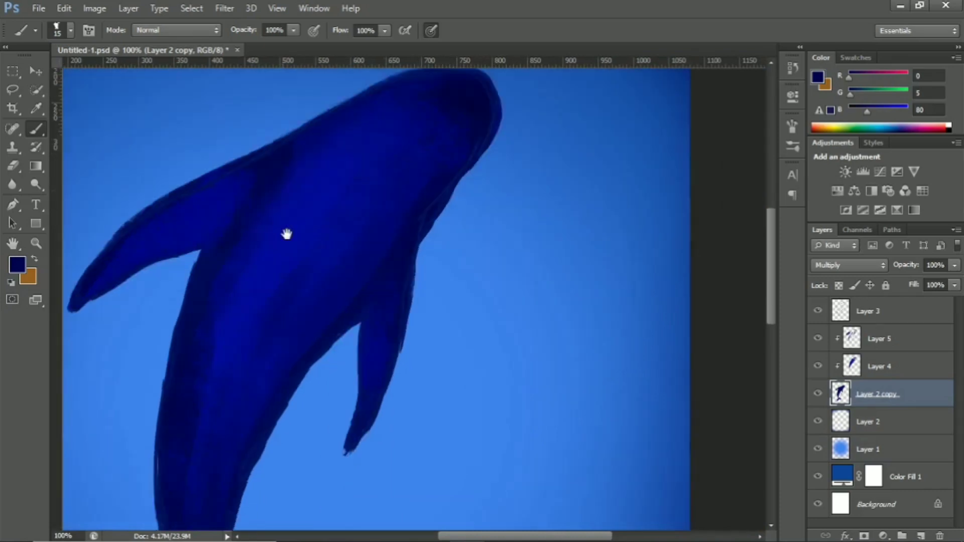
{"action": "scroll", "coordinate": [366, 385], "scroll_direction": "up", "scroll_amount": 1}
{"action": "scroll", "coordinate": [340, 390], "scroll_direction": "up", "scroll_amount": 1}
{"action": "key", "text": "bracketleft"}
{"action": "key", "text": "bracketleft"}
{"action": "scroll", "coordinate": [308, 386], "scroll_direction": "down", "scroll_amount": 1}
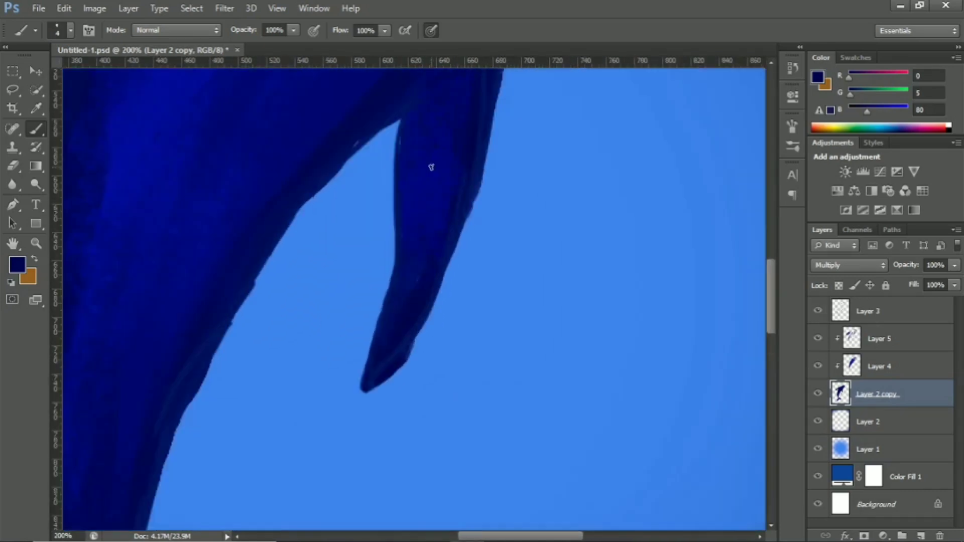
{"action": "scroll", "coordinate": [384, 113], "scroll_direction": "down", "scroll_amount": 2}
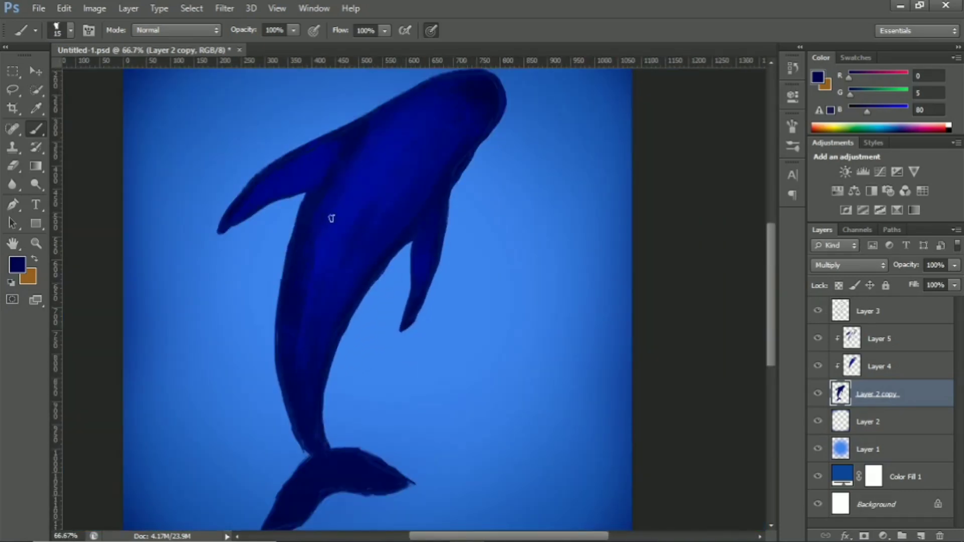
{"action": "scroll", "coordinate": [333, 213], "scroll_direction": "up", "scroll_amount": 1}
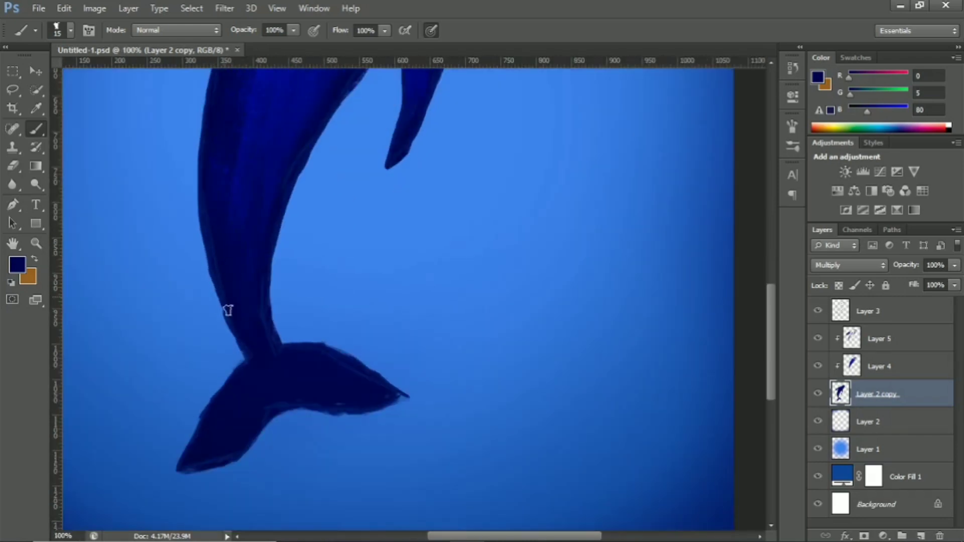
{"action": "scroll", "coordinate": [381, 385], "scroll_direction": "down", "scroll_amount": 2}
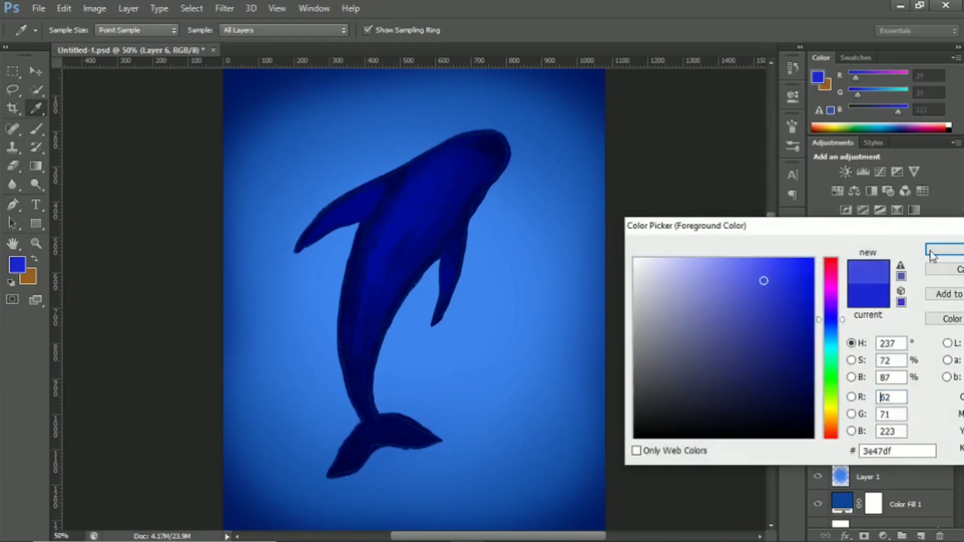
{"action": "left_click", "coordinate": [930, 255]}
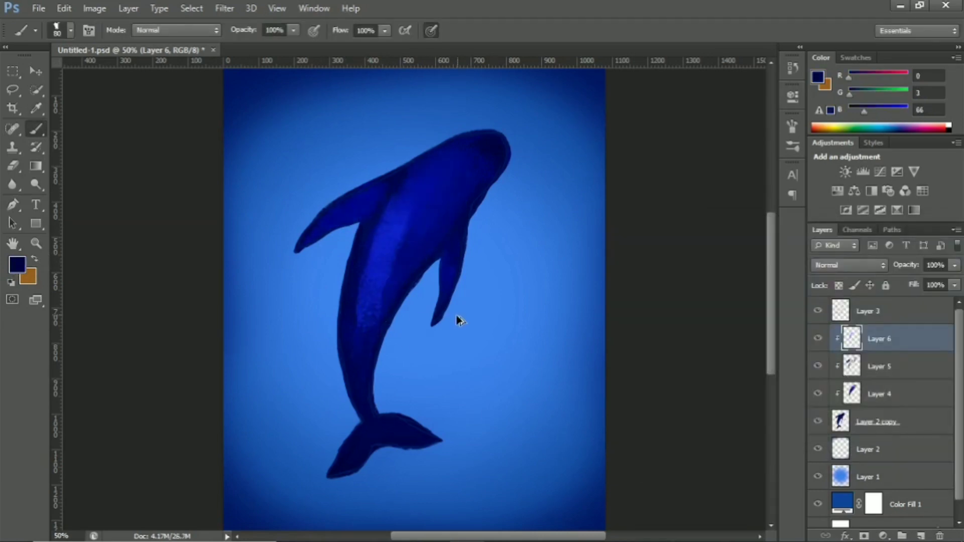
- Add a Brightness/Contrast adjustment clipped to the whale with Brightness 45
{"action": "left_click", "coordinate": [883, 536]}
{"action": "left_click", "coordinate": [871, 256]}
{"action": "left_click_drag", "start_coordinate": [670, 167], "coordinate": [698, 168]}
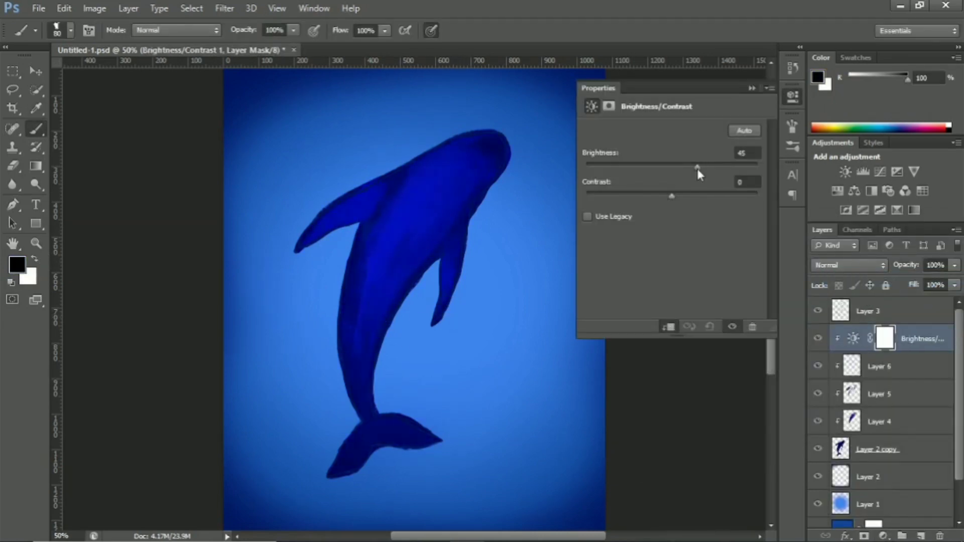
{"action": "left_click", "coordinate": [817, 339]}
{"action": "key", "text": "ctrl+minus"}
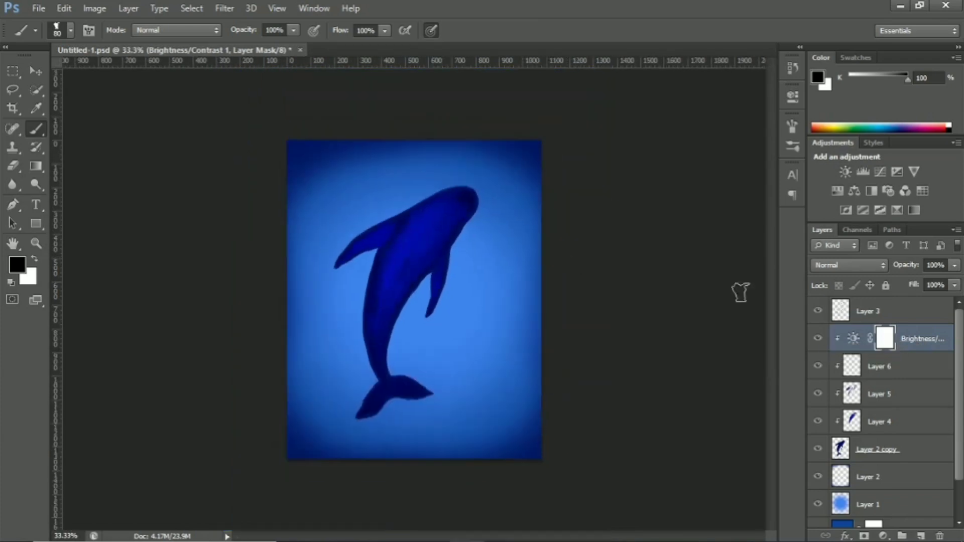
- Create Layer 7 beneath the whale layer and set it to Color Dodge
{"action": "left_click", "coordinate": [402, 261]}
{"action": "left_click_drag", "start_coordinate": [402, 261], "coordinate": [444, 299]}
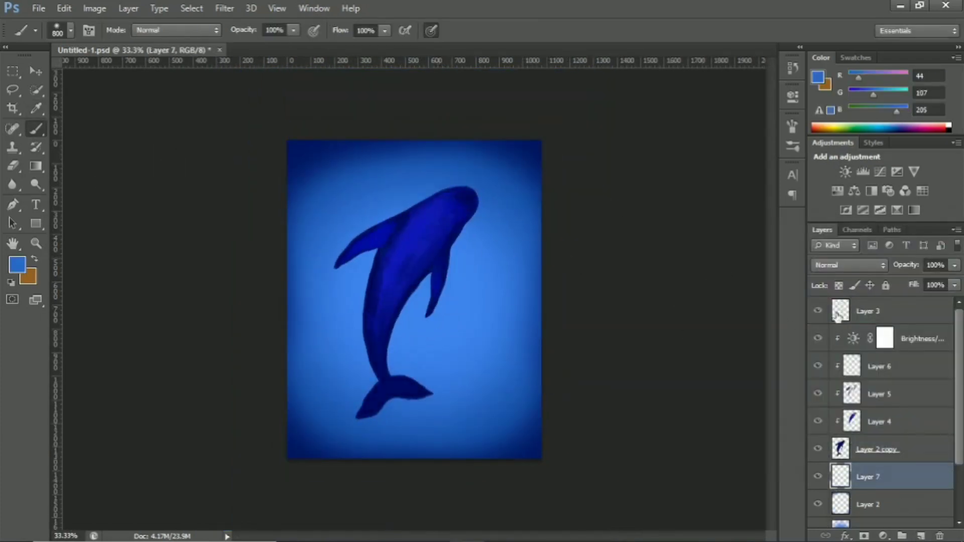
{"action": "left_click", "coordinate": [843, 261]}
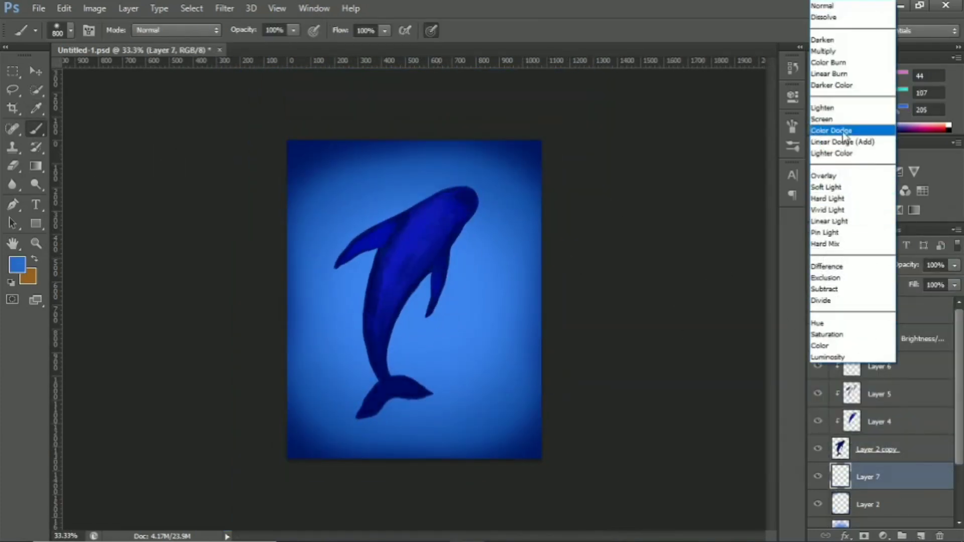
{"action": "left_click", "coordinate": [839, 123]}
- Brush a cyan, then pale light-blue glow behind the whale and nudge it upward
{"action": "left_click_drag", "start_coordinate": [435, 293], "coordinate": [424, 276]}
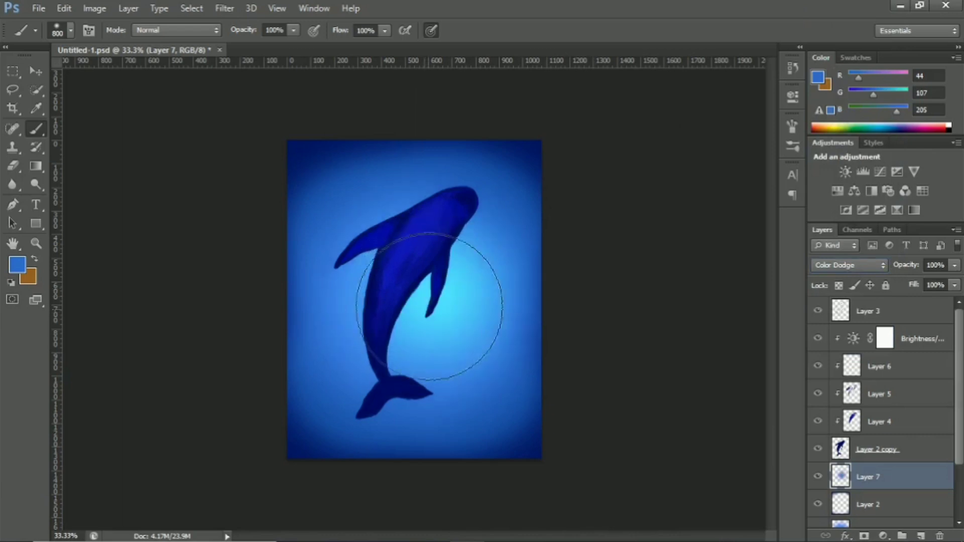
{"action": "left_click", "coordinate": [15, 271]}
{"action": "left_click", "coordinate": [665, 258]}
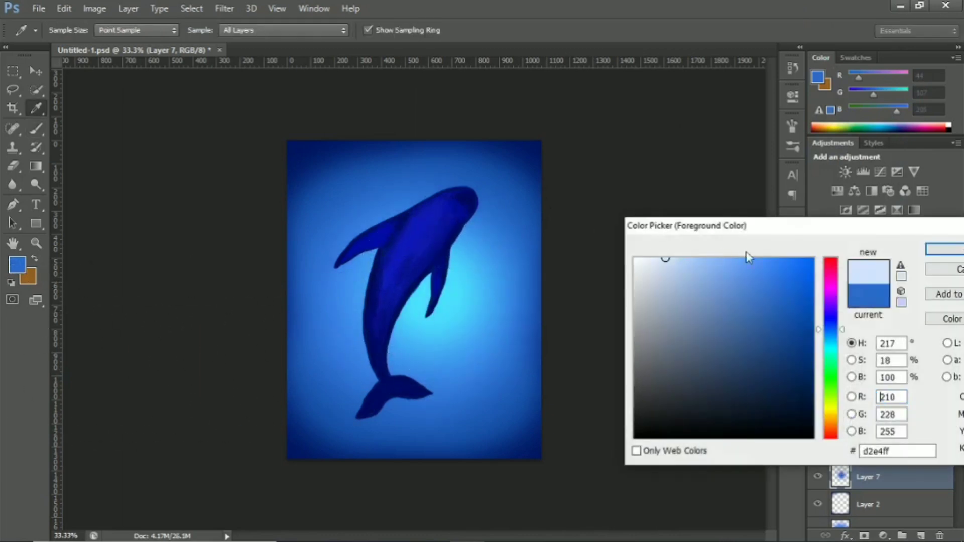
{"action": "left_click", "coordinate": [939, 251]}
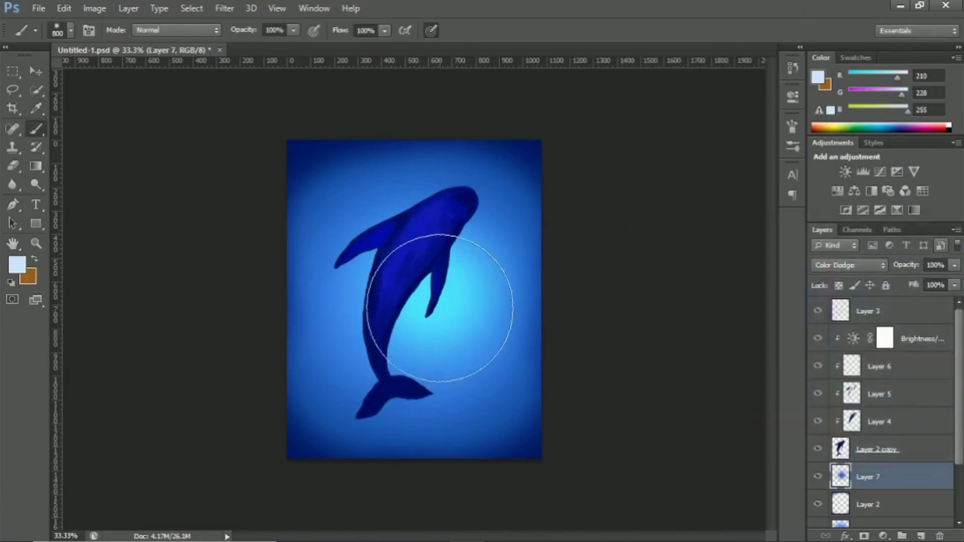
{"action": "mouse_move", "coordinate": [441, 301]}
{"action": "left_mouse_down"}
{"action": "mouse_move", "coordinate": [413, 284]}
{"action": "mouse_move", "coordinate": [444, 311]}
{"action": "left_mouse_up"}
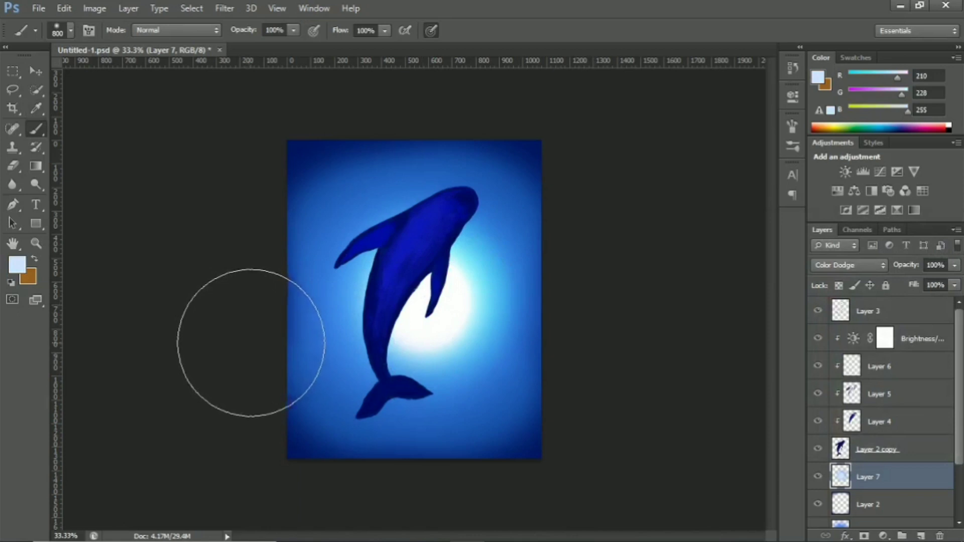
{"action": "key", "text": "v"}
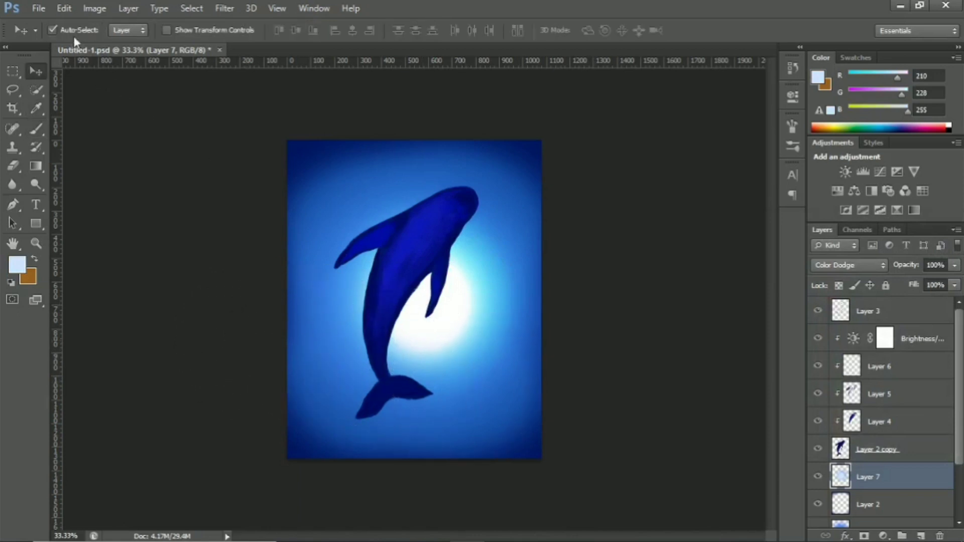
{"action": "left_click_drag", "start_coordinate": [459, 320], "coordinate": [457, 305]}
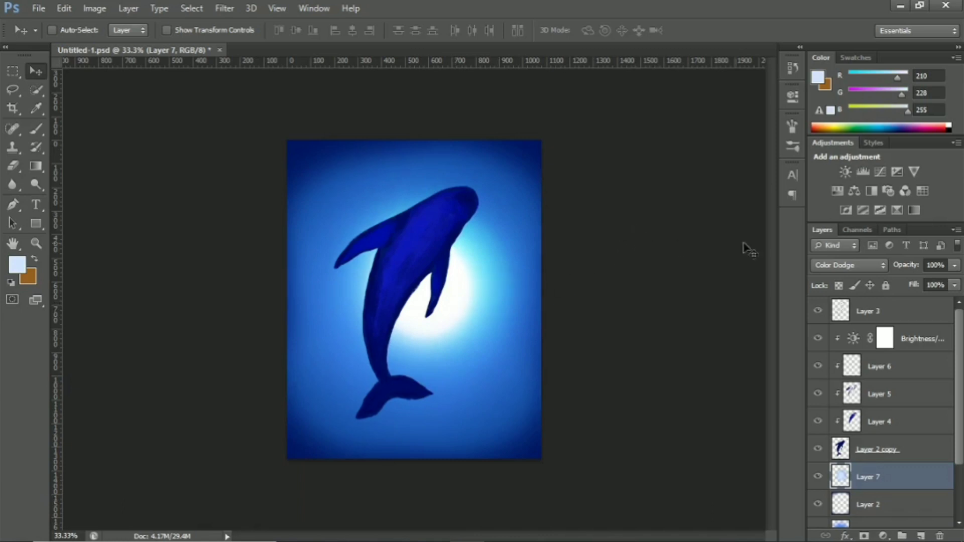
- Add a Hue/Saturation adjustment clipped above Brightness/Contrast with Saturation -47
{"action": "left_click", "coordinate": [896, 454]}
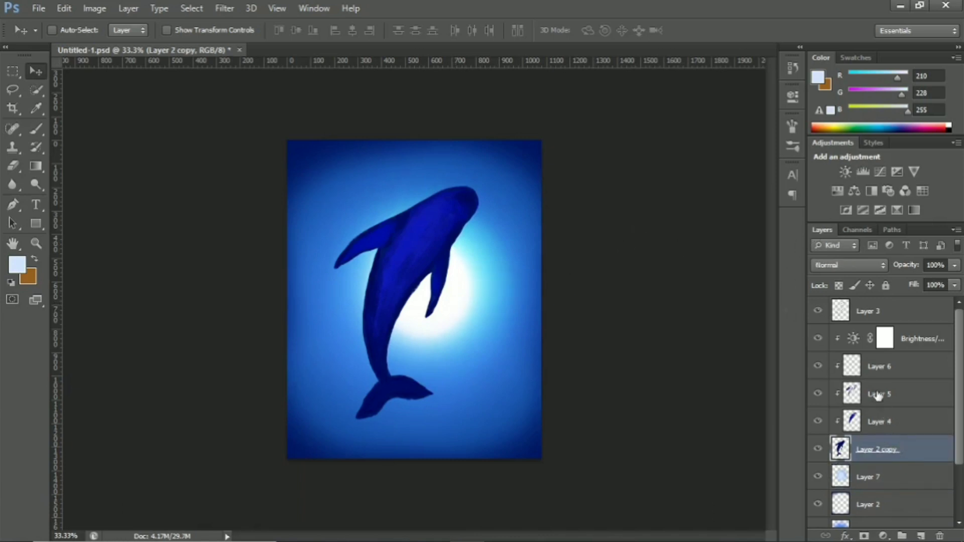
{"action": "left_click", "coordinate": [911, 336]}
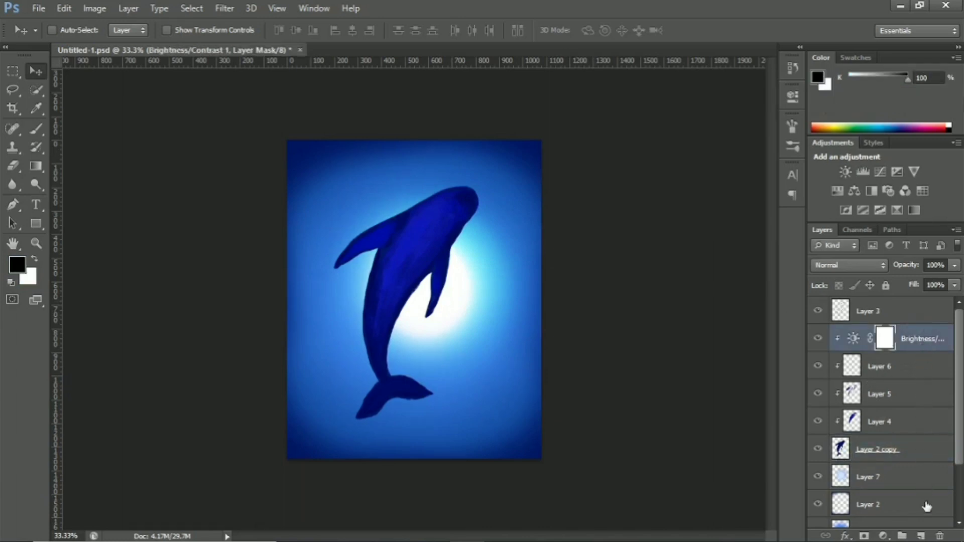
{"action": "left_click", "coordinate": [837, 191]}
{"action": "left_click_drag", "start_coordinate": [672, 214], "coordinate": [631, 214]}
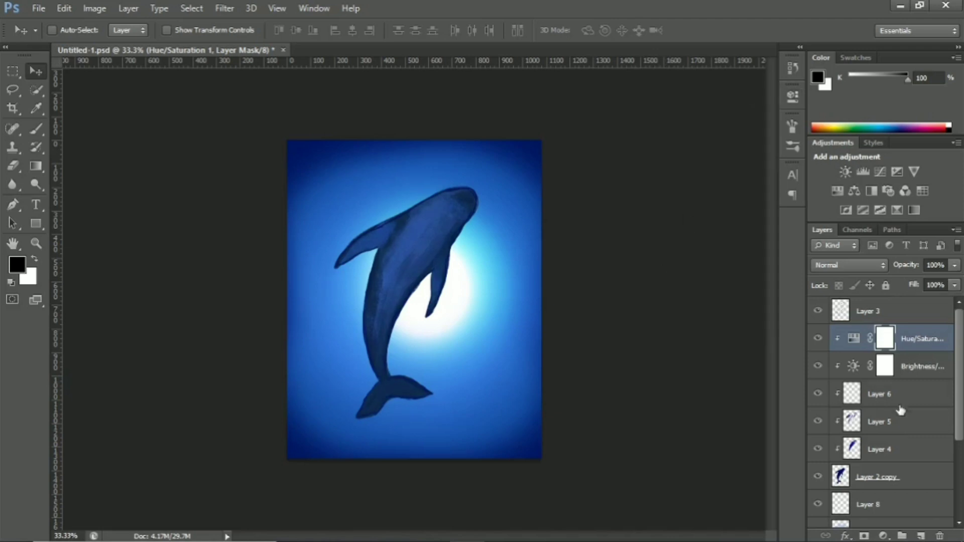
{"action": "left_click", "coordinate": [38, 133]}
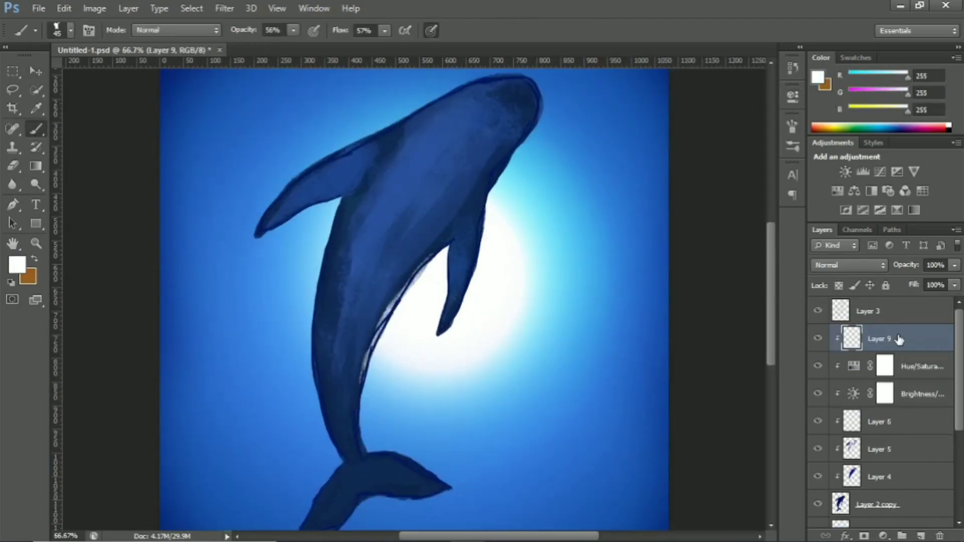
- Place Layer 9 clipped at the top and paint light-blue highlights along the belly and fin
{"action": "left_click_drag", "start_coordinate": [878, 311], "coordinate": [892, 475]}
{"action": "key", "text": "ctrl+alt+z"}
{"action": "key", "text": "ctrl+alt+z"}
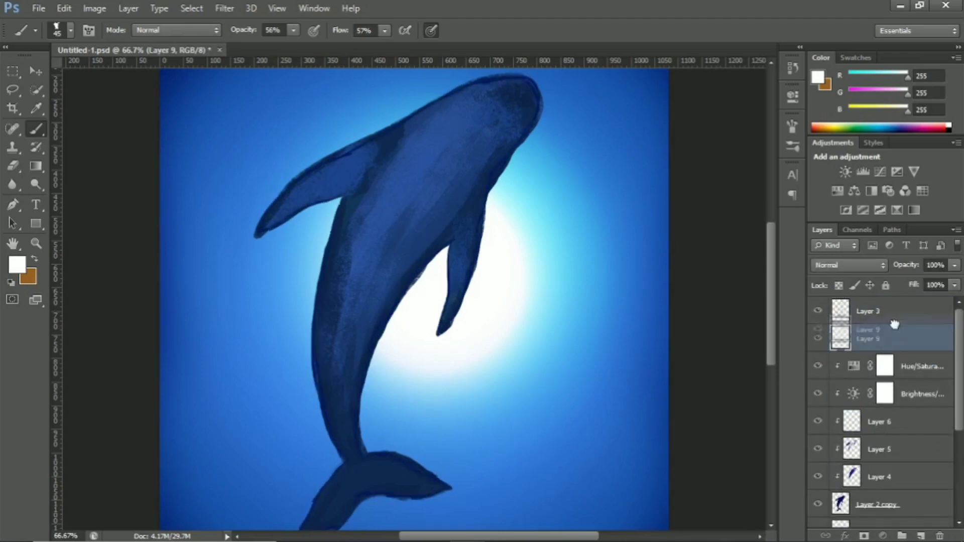
{"action": "left_click_drag", "start_coordinate": [895, 324], "coordinate": [895, 321]}
{"action": "key", "text": "ctrl+z"}
{"action": "left_click", "coordinate": [439, 260], "text": "alt"}
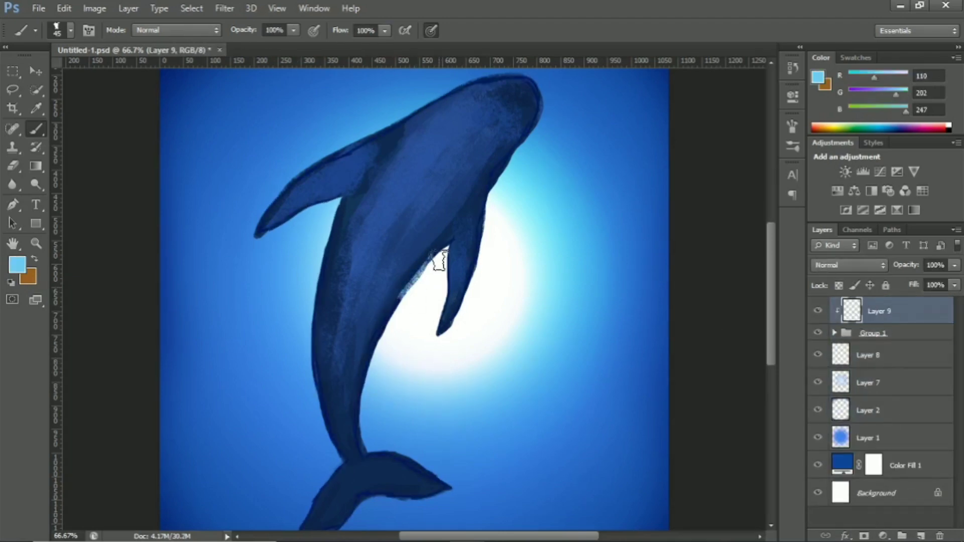
{"action": "left_click_drag", "start_coordinate": [436, 280], "coordinate": [464, 269]}
{"action": "scroll", "coordinate": [409, 345], "scroll_direction": "down", "scroll_amount": 3, "text": "alt"}
{"action": "scroll", "coordinate": [371, 204], "scroll_direction": "up", "scroll_amount": 3, "text": "alt"}
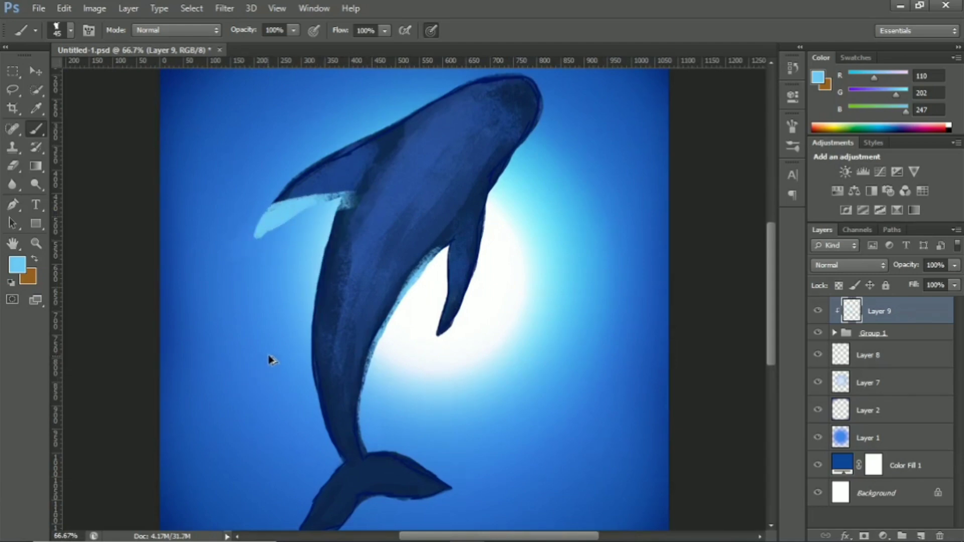
{"action": "left_click_drag", "start_coordinate": [352, 190], "coordinate": [316, 341]}
{"action": "key", "text": "ctrl+alt+z"}
{"action": "key", "text": "ctrl+alt+z"}
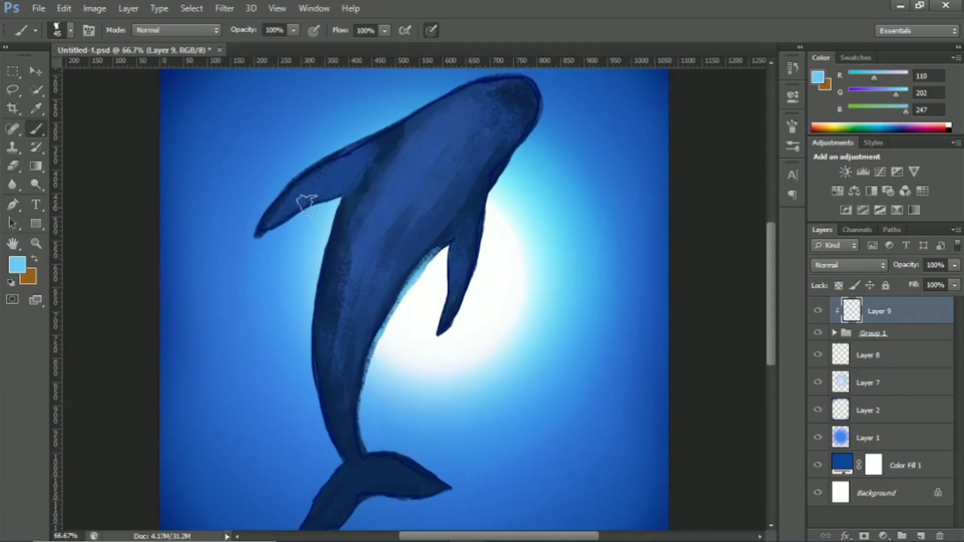
- Add a clipped Color Dodge layer and paint bright cyan highlights on the tail
{"action": "scroll", "coordinate": [284, 216], "scroll_direction": "down", "scroll_amount": 3, "text": "alt"}
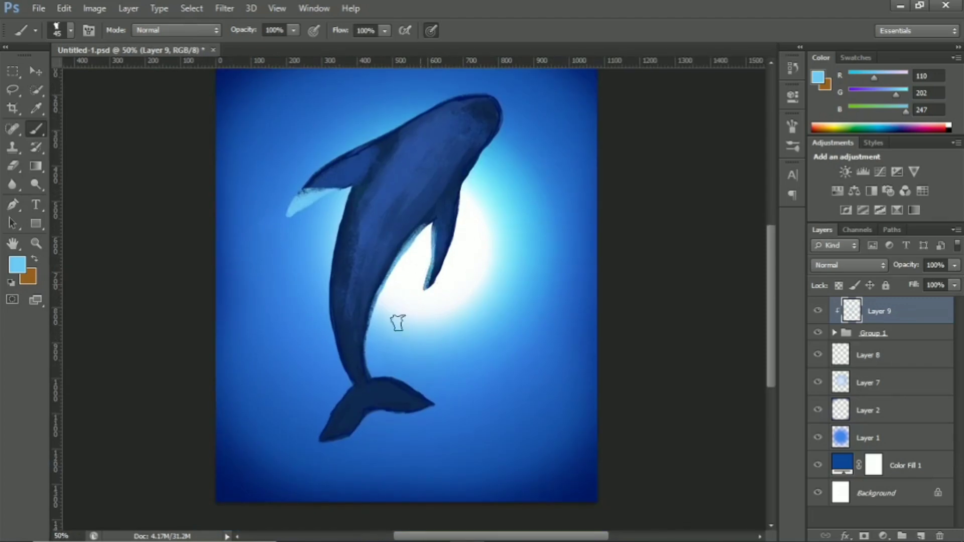
{"action": "scroll", "coordinate": [383, 371], "scroll_direction": "up", "scroll_amount": 3, "text": "alt"}
{"action": "scroll", "coordinate": [336, 414], "scroll_direction": "down", "scroll_amount": 2, "text": "alt"}
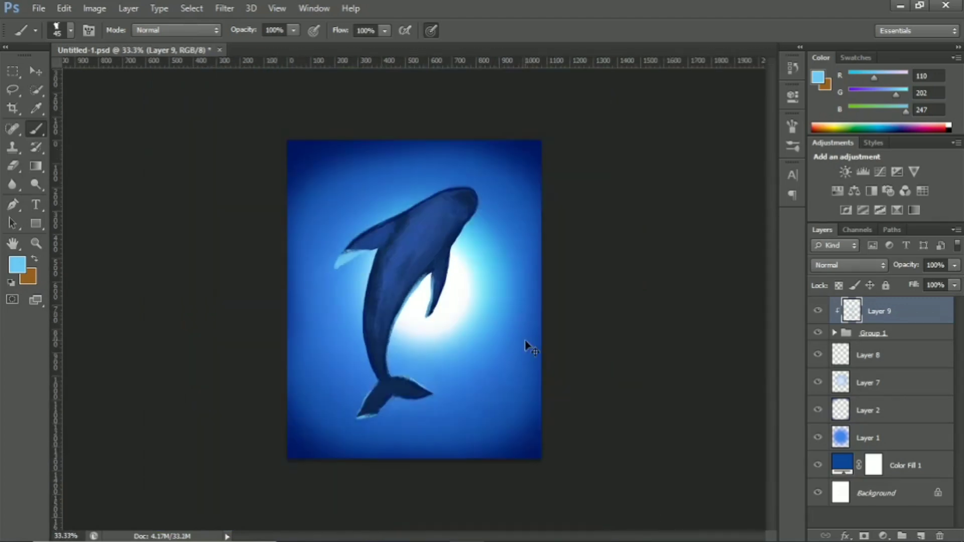
{"action": "scroll", "coordinate": [552, 174], "scroll_direction": "up", "scroll_amount": 1, "text": "alt"}
{"action": "left_click", "coordinate": [921, 536]}
{"action": "key", "text": "ctrl+alt+g"}
{"action": "key", "text": "shift+alt+d"}
{"action": "mouse_move", "coordinate": [334, 472]}
{"action": "left_mouse_down"}
{"action": "mouse_move", "coordinate": [369, 427]}
{"action": "mouse_move", "coordinate": [390, 426]}
{"action": "left_mouse_up"}
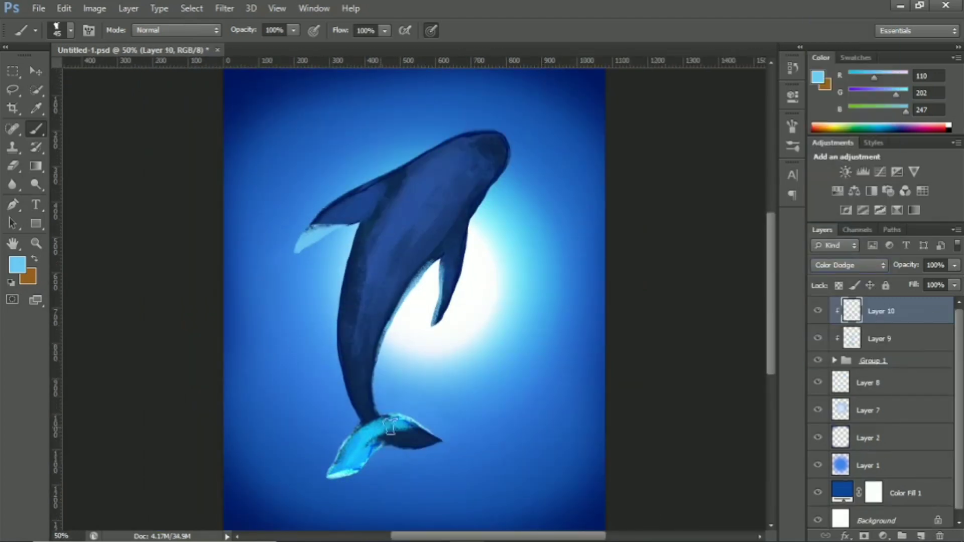
- On another clipped layer, pick near-white and light-blue fin rim tones, then add an empty top layer
{"action": "left_click", "coordinate": [922, 534]}
{"action": "key", "text": "ctrl+alt+g"}
{"action": "left_click", "coordinate": [447, 359], "text": "alt"}
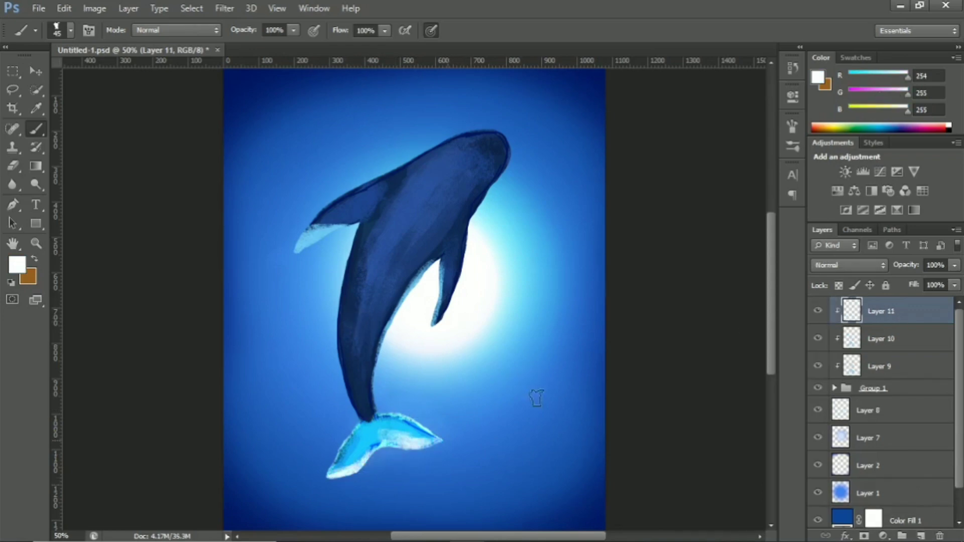
{"action": "key", "text": "bracketleft"}
{"action": "key", "text": "bracketleft"}
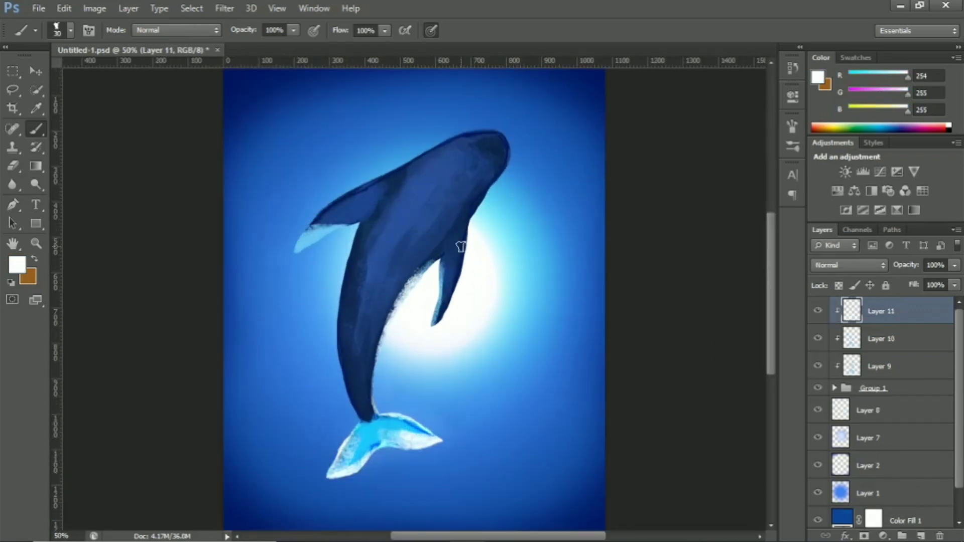
{"action": "key", "text": "ctrl+plus"}
{"action": "left_click", "coordinate": [472, 321], "text": "alt"}
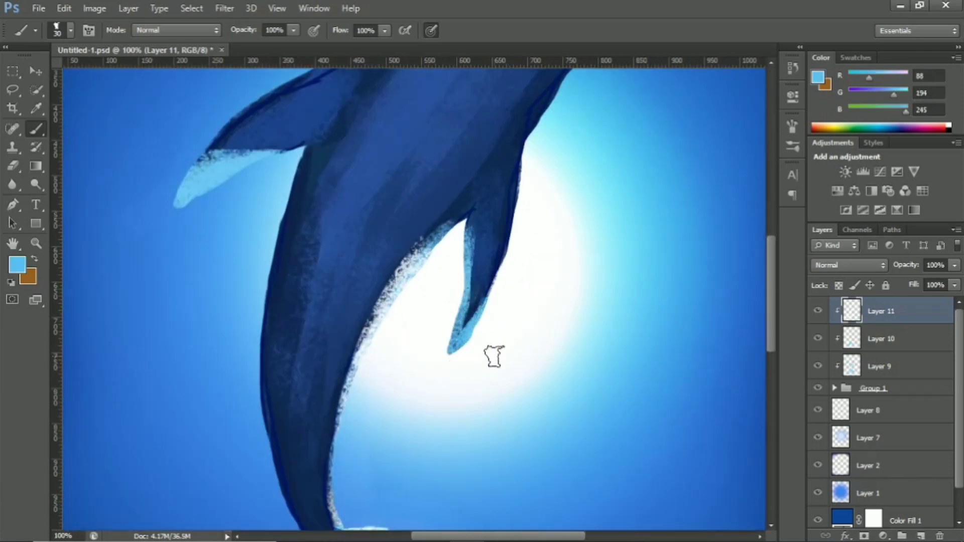
{"action": "key", "text": "ctrl+minus"}
{"action": "key", "text": "ctrl+minus"}
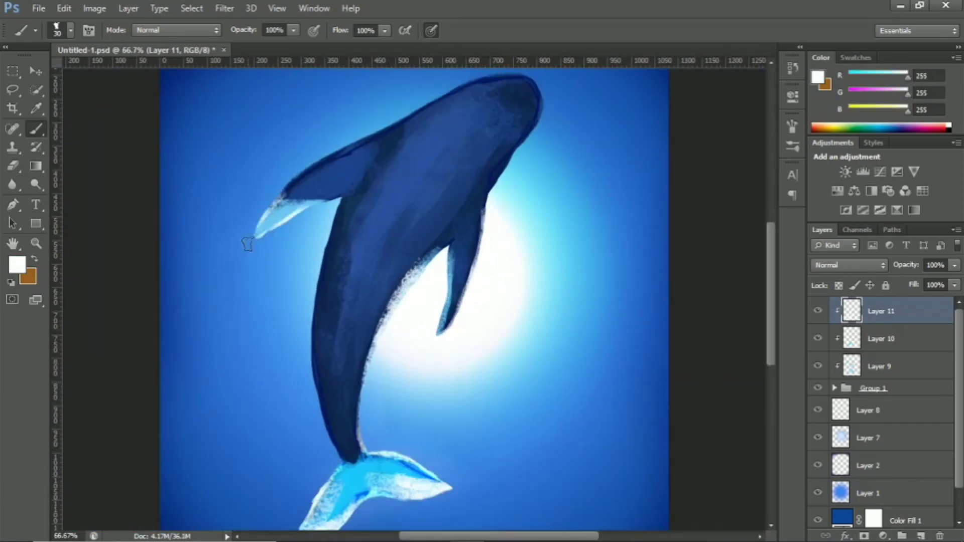
{"action": "key", "text": "ctrl+plus"}
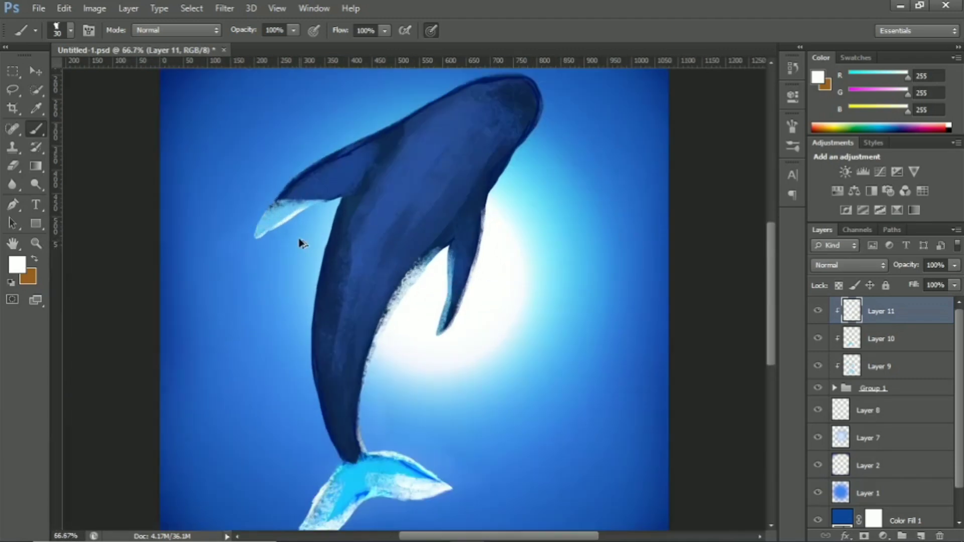
{"action": "key", "text": "ctrl+minus"}
{"action": "key", "text": "ctrl+minus"}
{"action": "key", "text": "ctrl+plus"}
{"action": "key", "text": "ctrl+plus"}
{"action": "key", "text": "ctrl+minus"}
{"action": "key", "text": "ctrl+shift+alt+n"}
- Paint a soft blue glow over the whale's lower body with a soft round brush
{"action": "left_click", "coordinate": [848, 264]}
{"action": "left_click", "coordinate": [70, 30]}
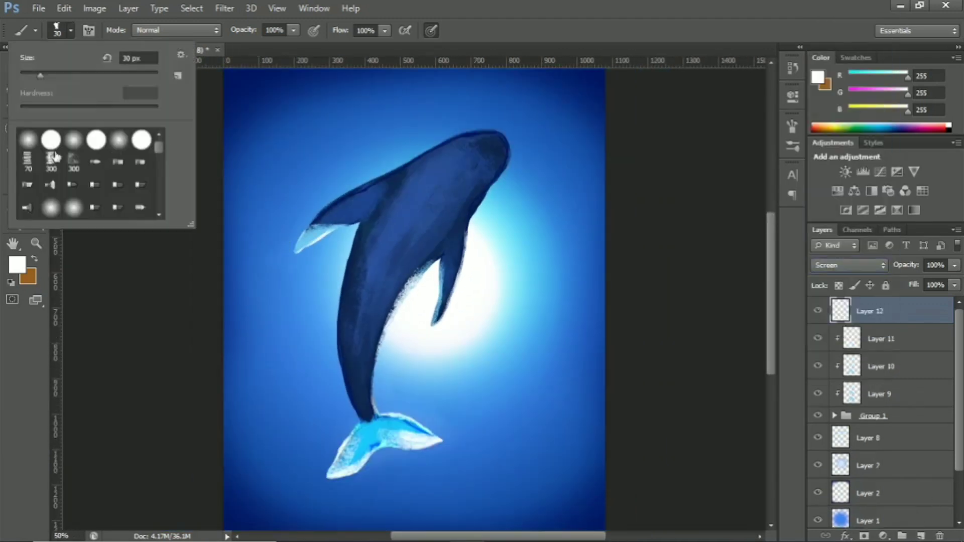
{"action": "left_click", "coordinate": [454, 333], "text": "alt"}
{"action": "left_click_drag", "start_coordinate": [442, 301], "coordinate": [280, 345]}
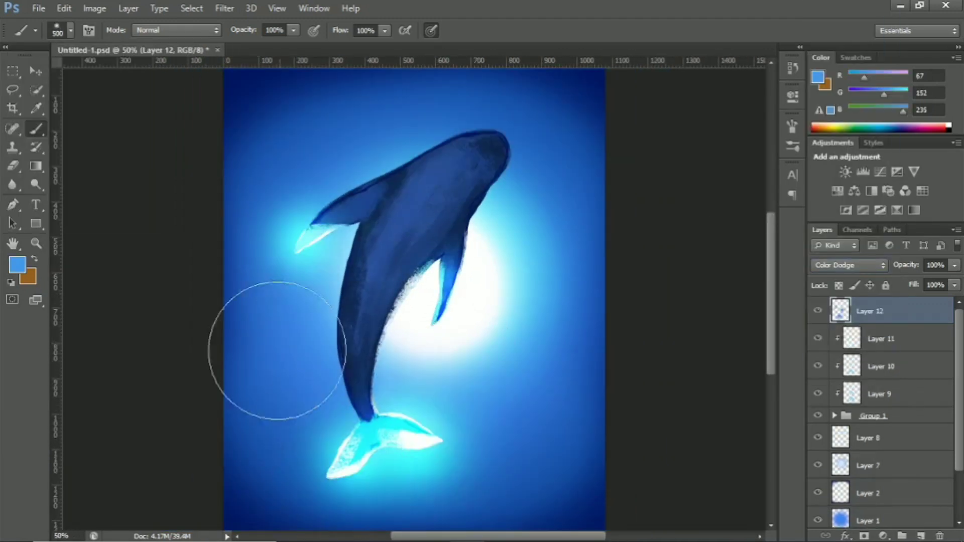
- Add further glow layers with resized brushes and set the new layer to Screen blending
{"action": "key", "text": "ctrl+shift+alt+n"}
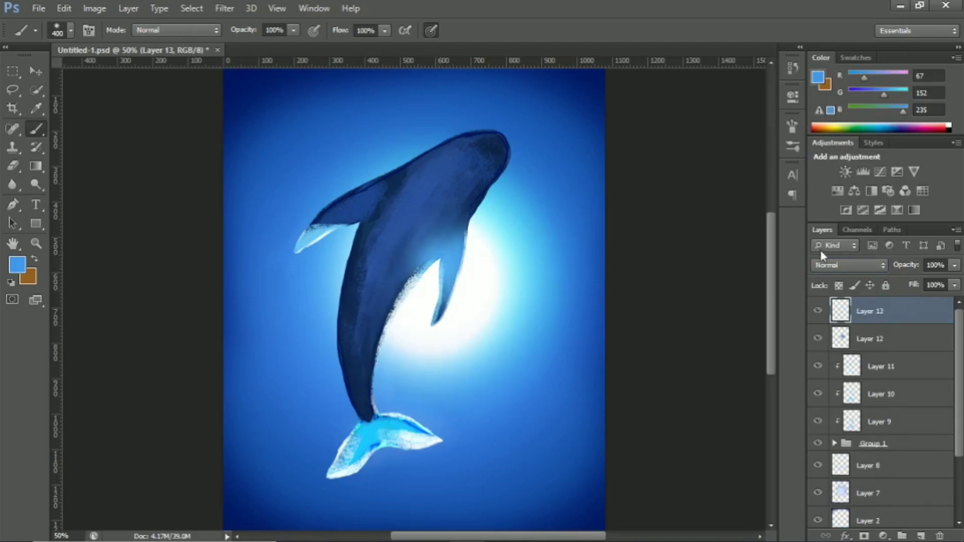
{"action": "key", "text": "shift+alt+d"}
{"action": "left_click", "coordinate": [442, 269]}
{"action": "key", "text": "bracketright"}
{"action": "key", "text": "bracketright"}
{"action": "key", "text": "bracketright"}
{"action": "key", "text": "ctrl+minus"}
{"action": "key", "text": "ctrl+plus"}
{"action": "key", "text": "ctrl+shift+alt+n"}
{"action": "key", "text": "ctrl+bracketleft"}
{"action": "key", "text": "ctrl+bracketleft"}
{"action": "key", "text": "bracketleft"}
{"action": "key", "text": "bracketleft"}
{"action": "key", "text": "bracketleft"}
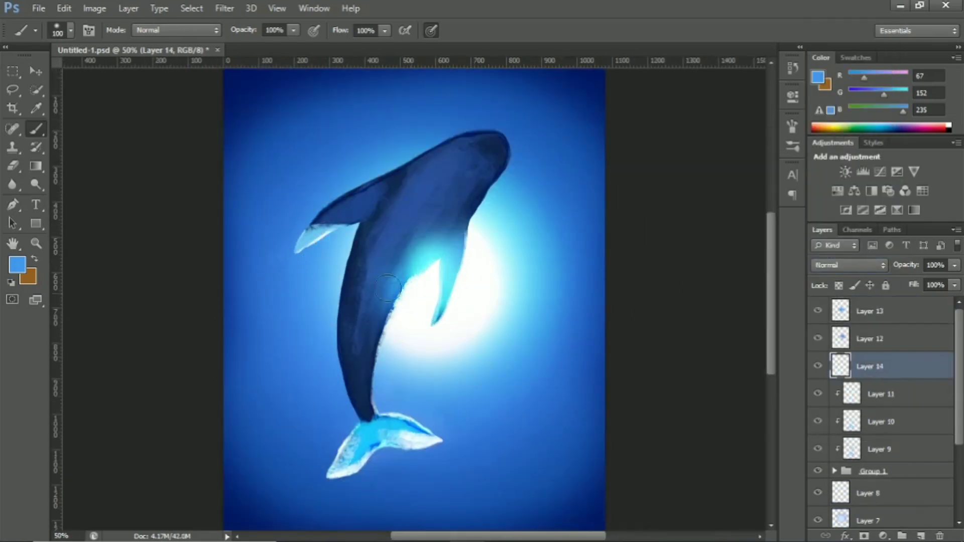
{"action": "key", "text": "ctrl+plus"}
{"action": "left_click", "coordinate": [849, 264]}
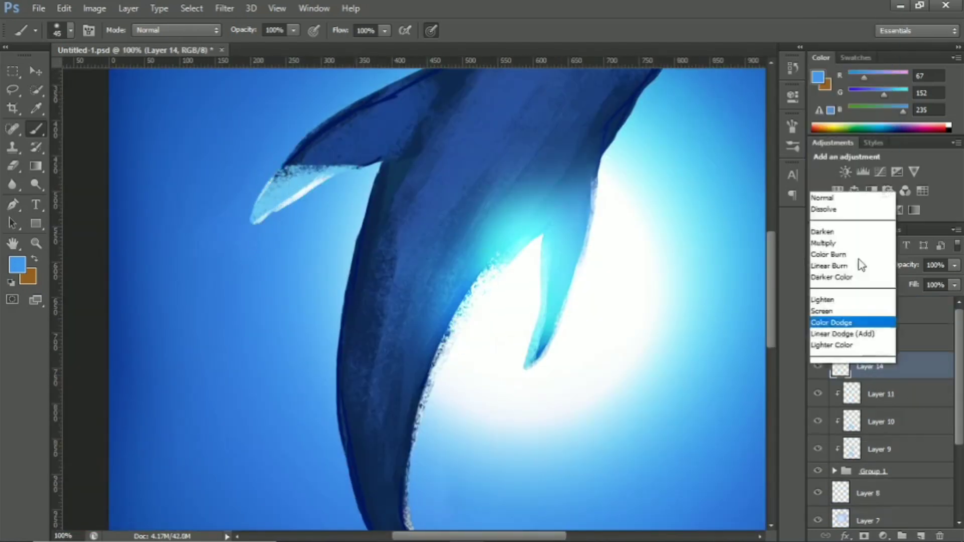
{"action": "left_click", "coordinate": [824, 308]}
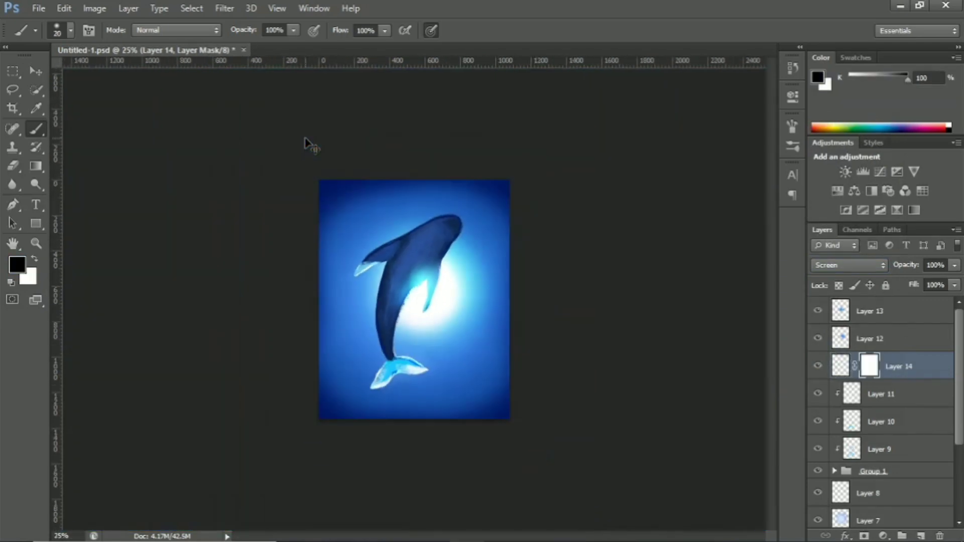
- Add a clipped Color Balance adjustment with Cyan-Red shifted toward cyan
{"action": "left_click", "coordinate": [882, 536]}
{"action": "left_click", "coordinate": [882, 379]}
{"action": "left_click_drag", "start_coordinate": [650, 163], "coordinate": [622, 163]}
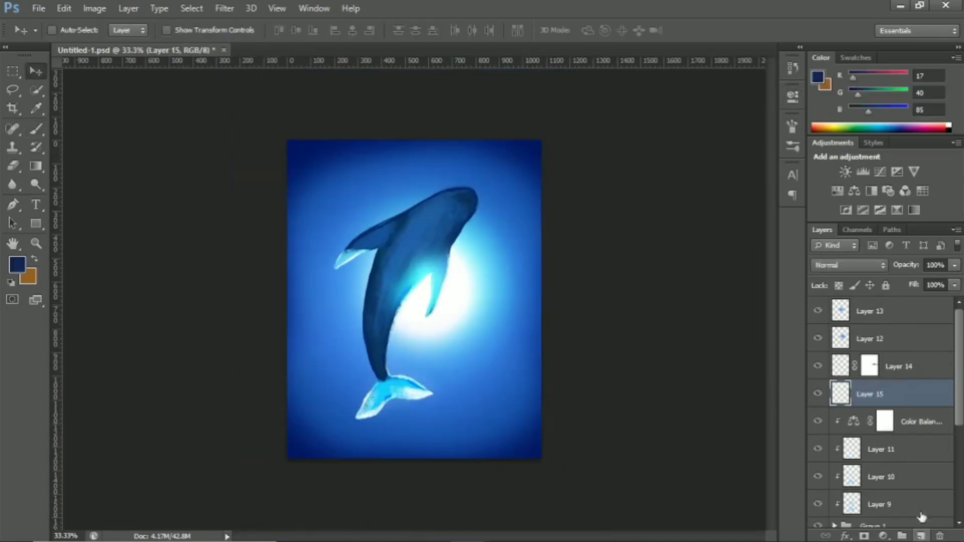
- Move Layer 15 beneath Group 1 and paint faint light-blue textured strokes around the edges
{"action": "key", "text": "b"}
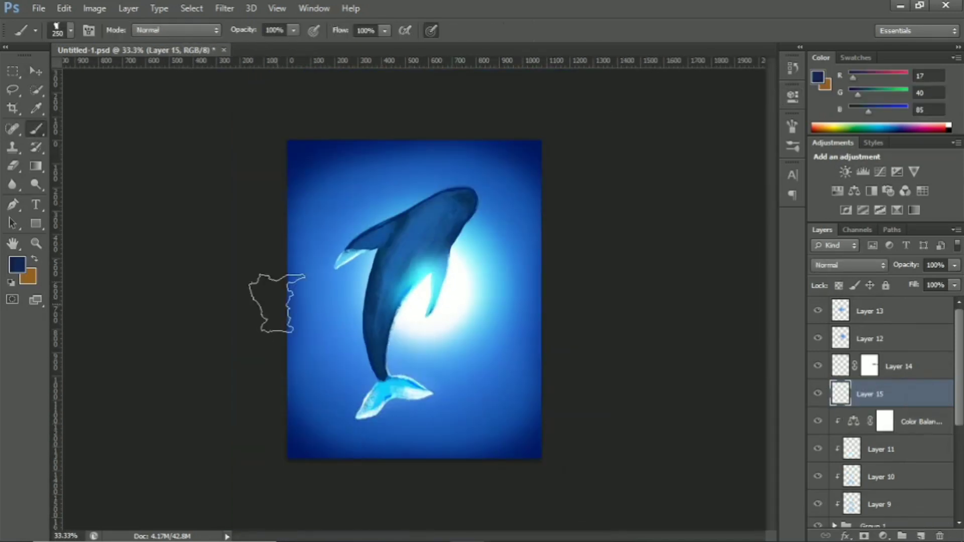
{"action": "left_click_drag", "start_coordinate": [884, 394], "coordinate": [884, 362]}
{"action": "left_click", "coordinate": [287, 291], "text": "alt"}
{"action": "left_click_drag", "start_coordinate": [297, 251], "coordinate": [351, 412]}
{"action": "mouse_move", "coordinate": [470, 385]}
{"action": "left_mouse_down"}
{"action": "mouse_move", "coordinate": [370, 194]}
{"action": "mouse_move", "coordinate": [446, 473]}
{"action": "mouse_move", "coordinate": [338, 447]}
{"action": "mouse_move", "coordinate": [370, 479]}
{"action": "mouse_move", "coordinate": [285, 269]}
{"action": "left_mouse_up"}
- Add navy and medium-blue texture at top-left and bottom, then a white textured ring around the whale
{"action": "left_click", "coordinate": [338, 447], "text": "alt"}
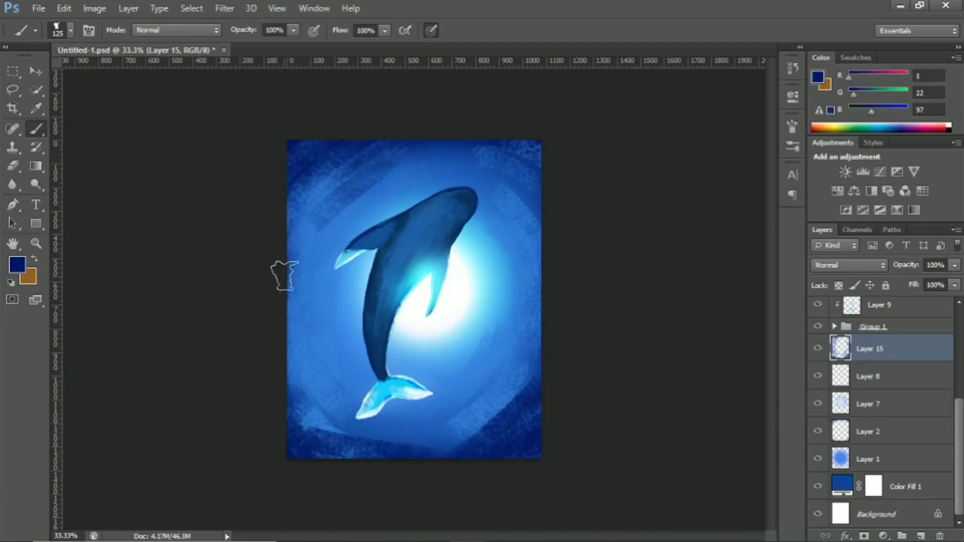
{"action": "left_click", "coordinate": [302, 397], "text": "alt"}
{"action": "left_click_drag", "start_coordinate": [301, 397], "coordinate": [430, 458]}
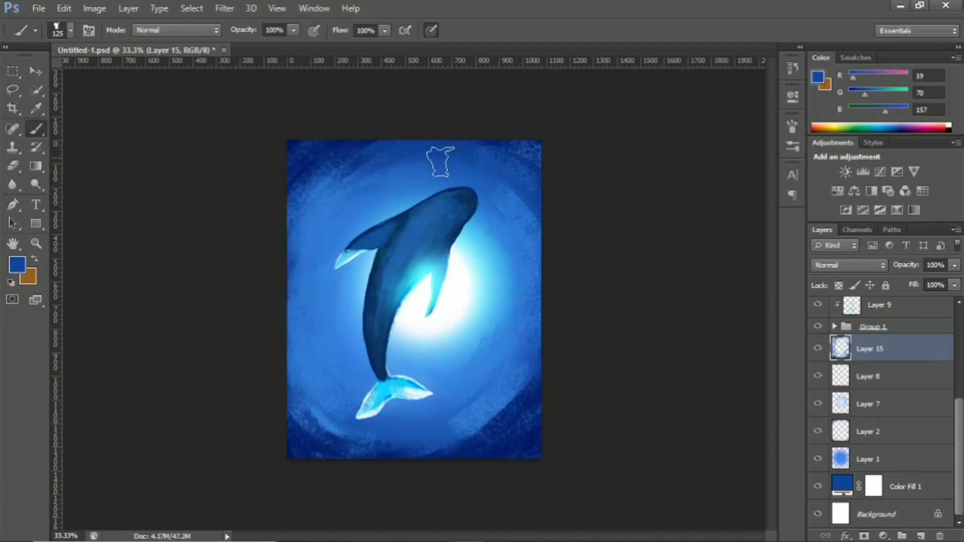
{"action": "left_click", "coordinate": [544, 393], "text": "alt"}
{"action": "left_click_drag", "start_coordinate": [544, 394], "coordinate": [495, 432]}
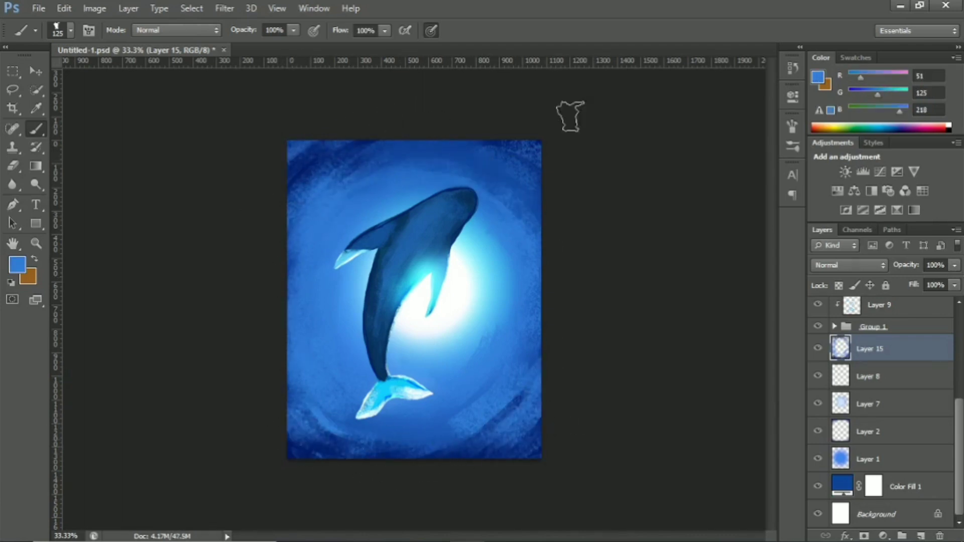
{"action": "left_click", "coordinate": [495, 392], "text": "alt"}
{"action": "mouse_move", "coordinate": [356, 351]}
{"action": "left_mouse_down"}
{"action": "mouse_move", "coordinate": [321, 241]}
{"action": "mouse_move", "coordinate": [457, 358]}
{"action": "left_mouse_up"}
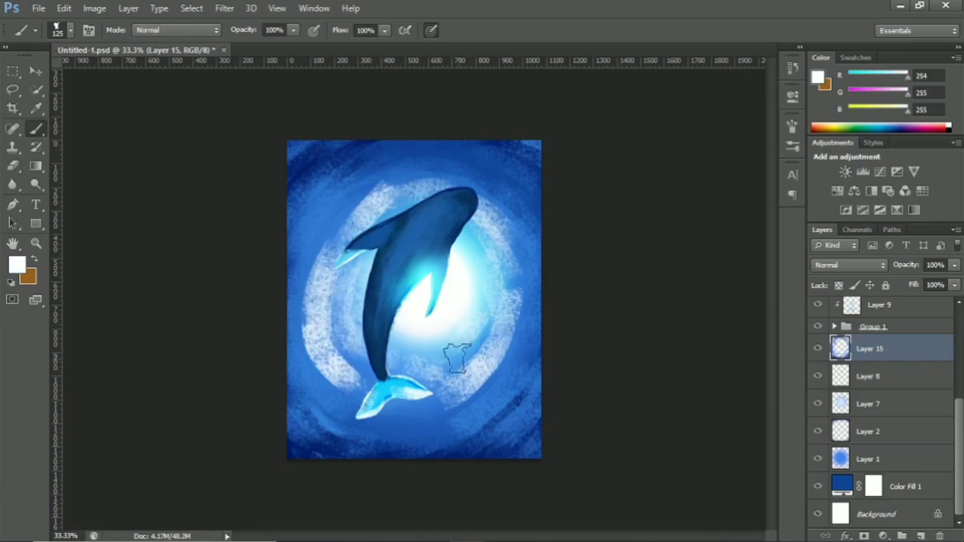
- With a larger brush, darken the left, top and right sides of the ring in navy and medium blue
{"action": "left_click", "coordinate": [374, 351], "text": "alt"}
{"action": "key", "text": "bracketright"}
{"action": "key", "text": "bracketright"}
{"action": "key", "text": "bracketright"}
{"action": "left_click_drag", "start_coordinate": [321, 241], "coordinate": [316, 346]}
{"action": "left_click_drag", "start_coordinate": [341, 397], "coordinate": [387, 161]}
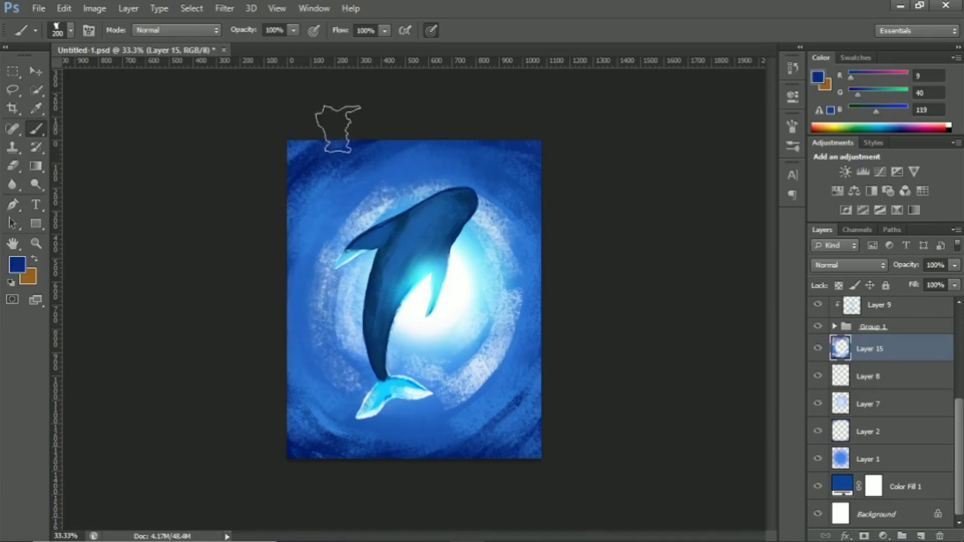
{"action": "key", "text": "ctrl+plus"}
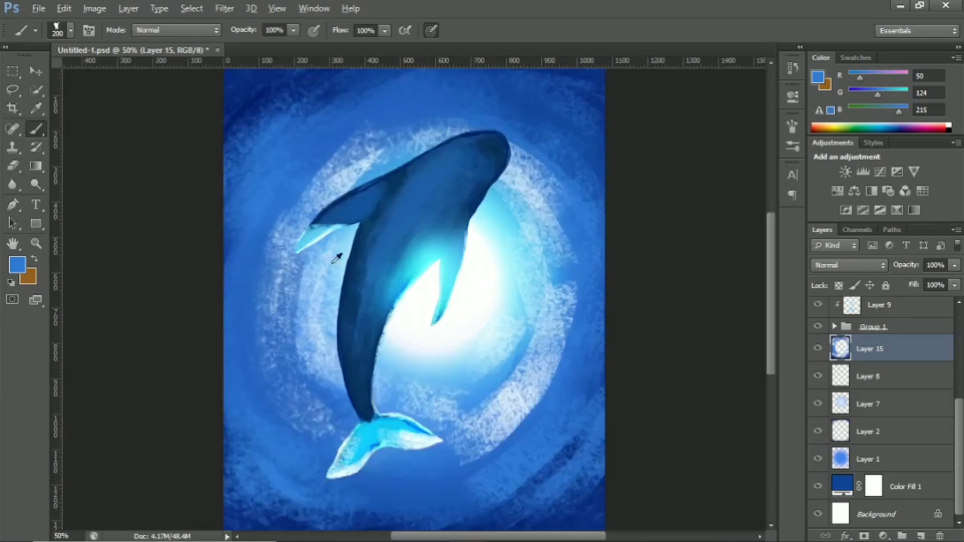
{"action": "left_click", "coordinate": [517, 131], "text": "alt"}
{"action": "left_click_drag", "start_coordinate": [517, 132], "coordinate": [542, 392]}
- With a smaller brush and a sampled pale blue, paint a small light stroke near the top
{"action": "key", "text": "bracketleft"}
{"action": "key", "text": "bracketleft"}
{"action": "key", "text": "bracketleft"}
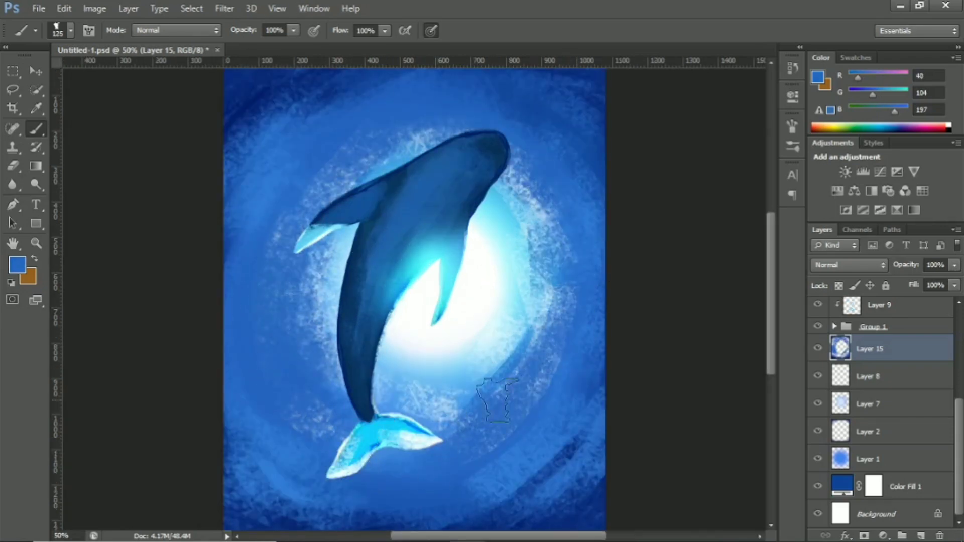
{"action": "left_click", "coordinate": [469, 344], "text": "alt"}
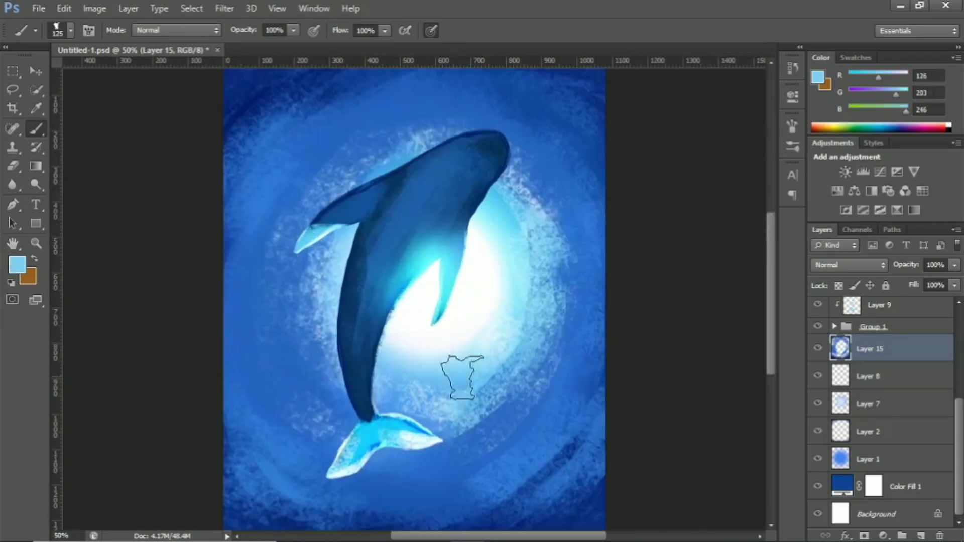
{"action": "left_click", "coordinate": [388, 106], "text": "alt"}
{"action": "key", "text": "bracketleft"}
{"action": "key", "text": "bracketleft"}
{"action": "key", "text": "bracketleft"}
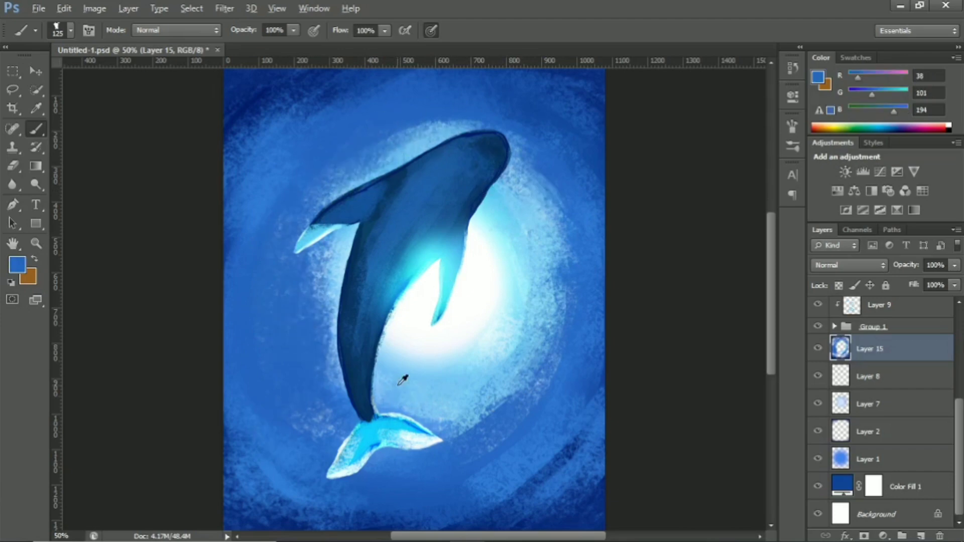
{"action": "key", "text": "ctrl+shift+alt+n"}
{"action": "left_click_drag", "start_coordinate": [301, 126], "coordinate": [376, 118]}
- Paint five small dark and light fish shapes around the whale, left, right and bottom
{"action": "left_click_drag", "start_coordinate": [271, 309], "coordinate": [263, 367]}
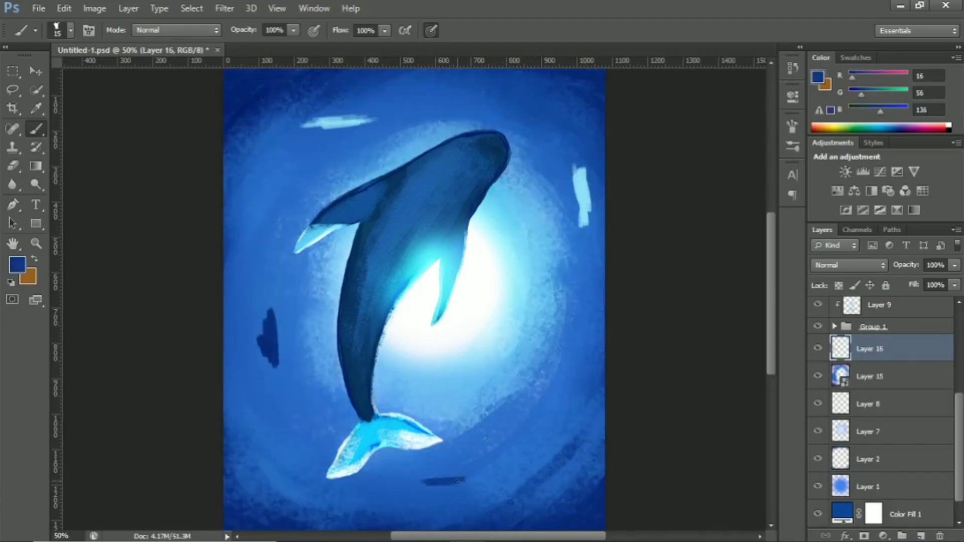
{"action": "left_click_drag", "start_coordinate": [464, 477], "coordinate": [405, 487]}
{"action": "left_click_drag", "start_coordinate": [529, 356], "coordinate": [522, 387]}
{"action": "left_click_drag", "start_coordinate": [273, 188], "coordinate": [261, 213]}
{"action": "left_click_drag", "start_coordinate": [527, 434], "coordinate": [513, 452]}
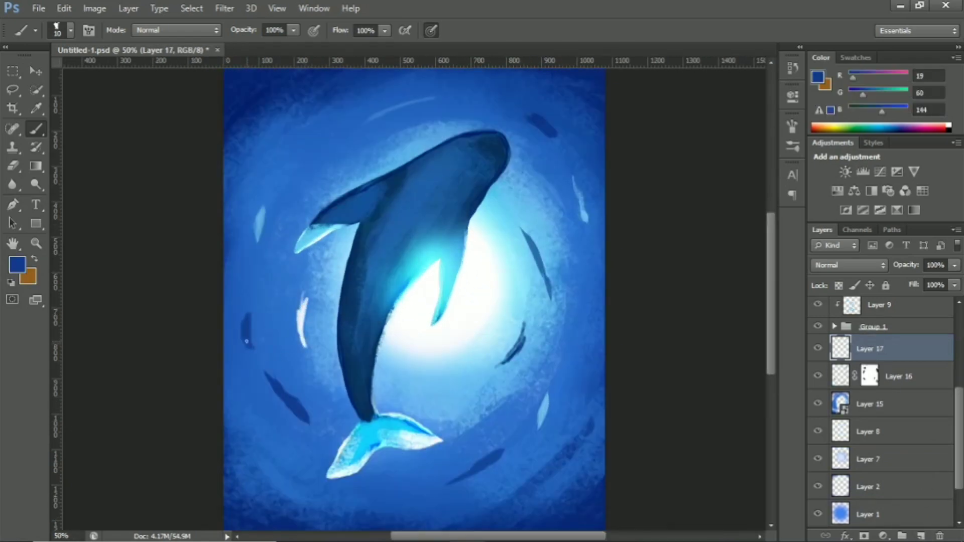
- Zoom in and out to check the composition, settling the view at one-third size
{"action": "key", "text": "ctrl+minus"}
{"action": "key", "text": "ctrl+plus"}
{"action": "key", "text": "ctrl+plus"}
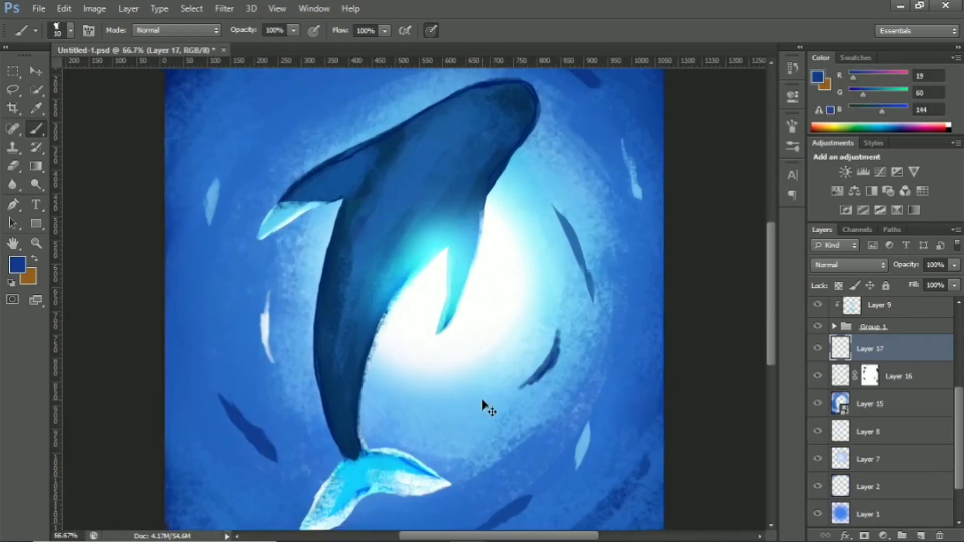
{"action": "key", "text": "ctrl+minus"}
{"action": "key", "text": "ctrl+minus"}
{"action": "key", "text": "ctrl+minus"}
{"action": "key", "text": "ctrl+plus"}
{"action": "key", "text": "ctrl+plus"}
{"action": "key", "text": "ctrl+plus"}
{"action": "key", "text": "ctrl+minus"}
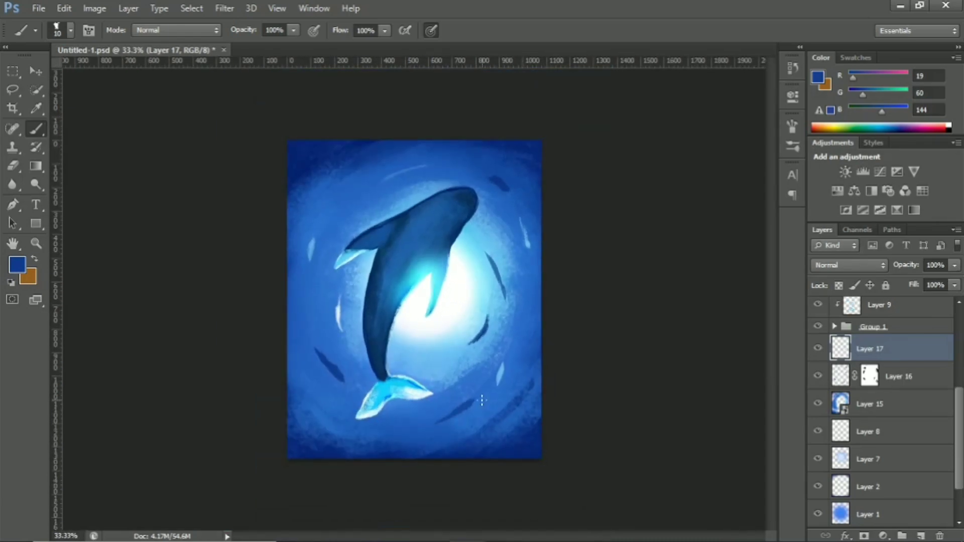
{"action": "left_click", "coordinate": [70, 30]}
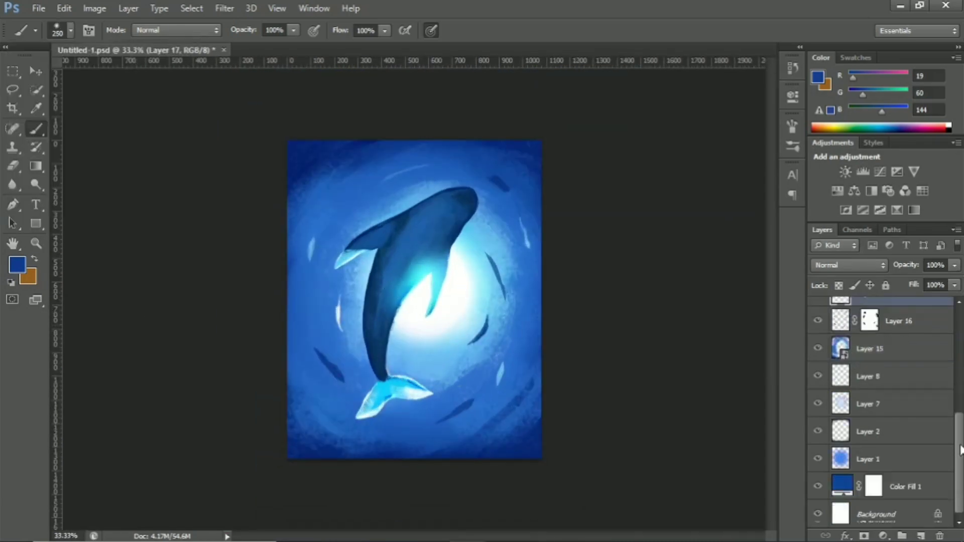